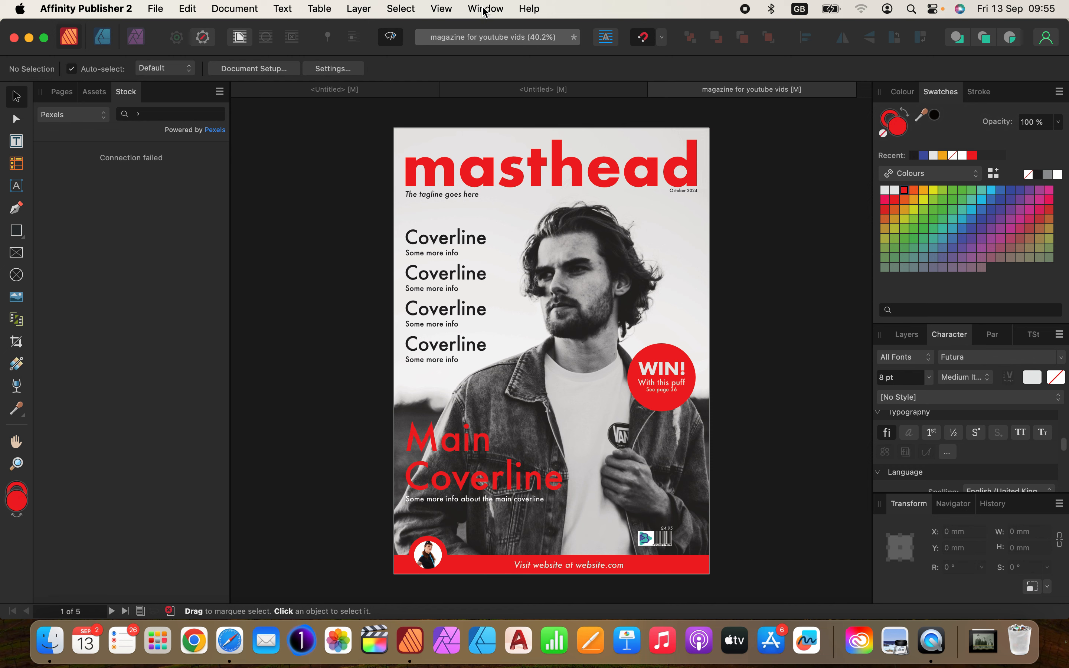
click(453, 10)
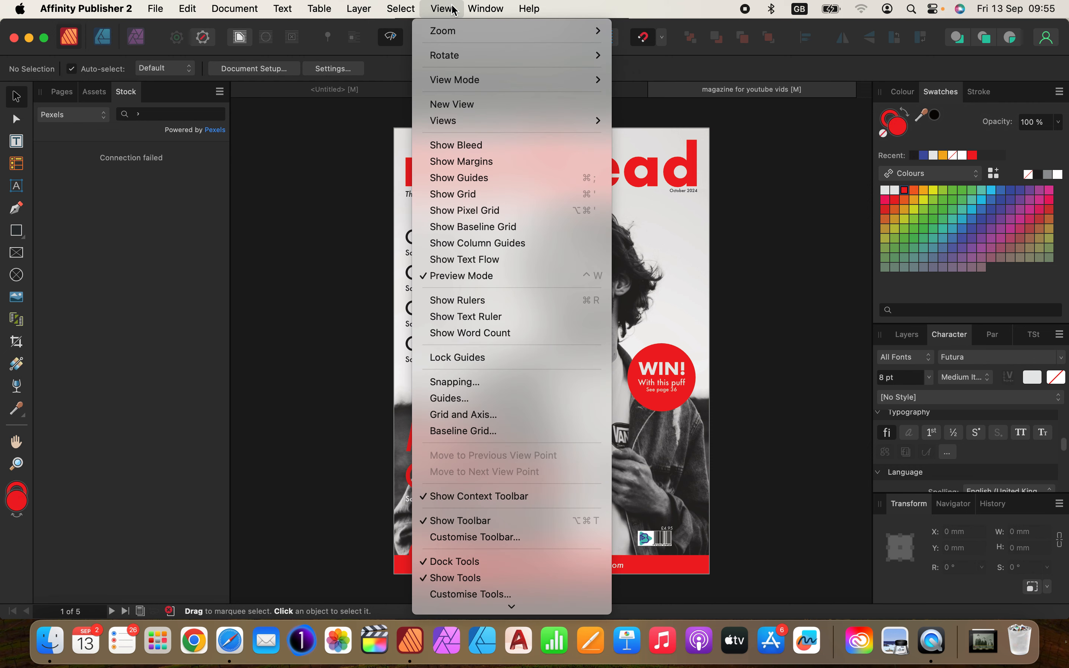
mouse_move(485, 9)
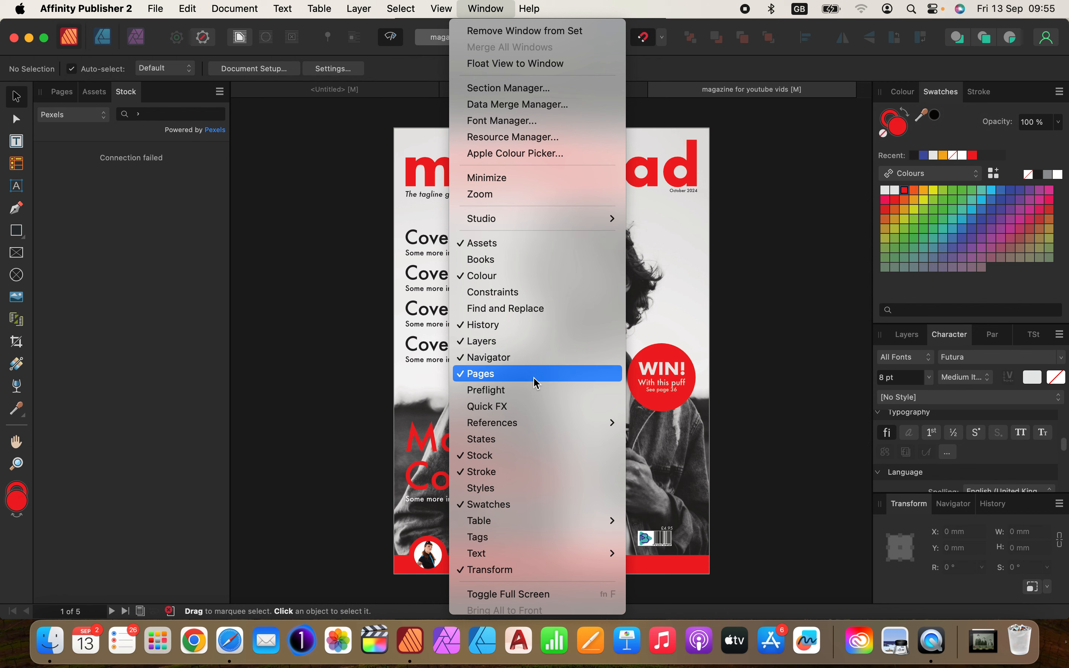
mouse_move(588, 561)
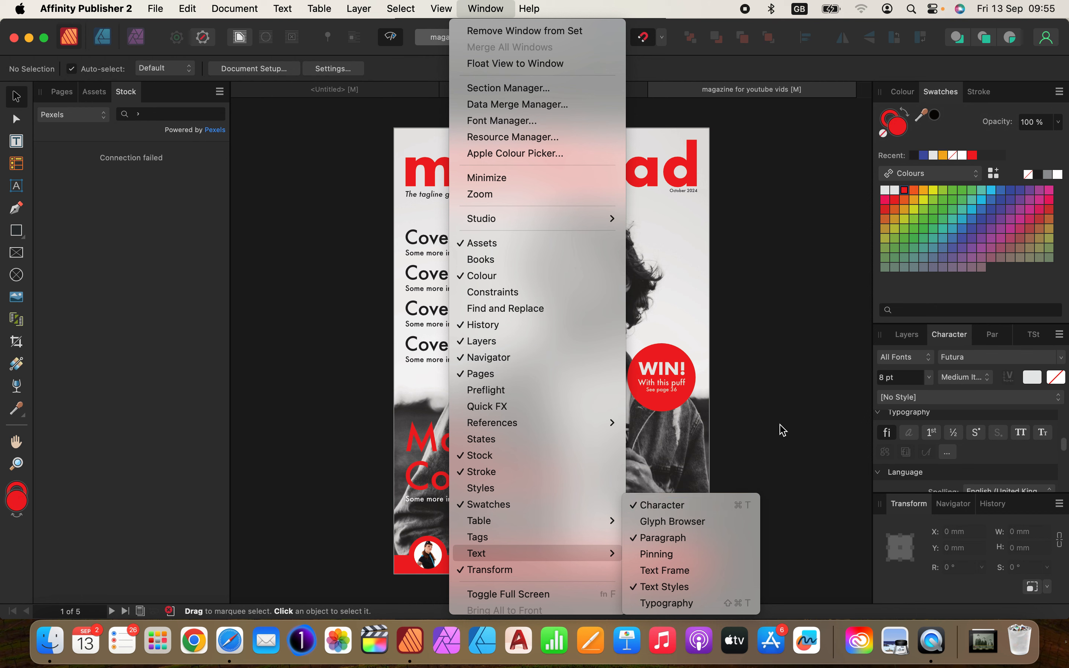
click(811, 388)
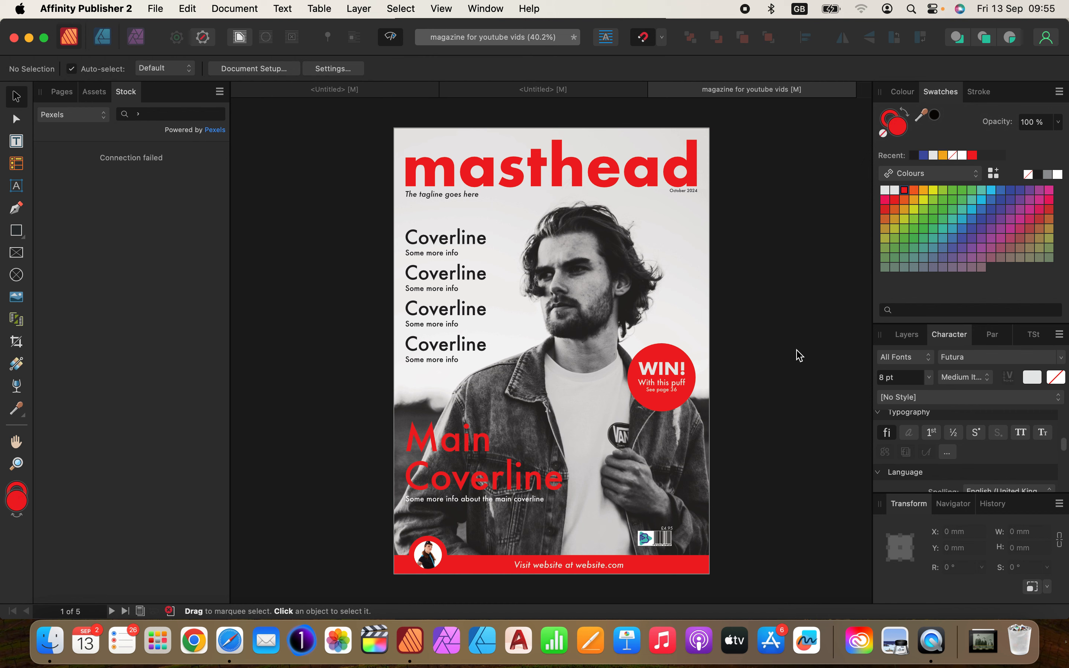
- Try All Caps on the masthead title, toggling it on and off, and leave the title in lowercase
click(579, 167)
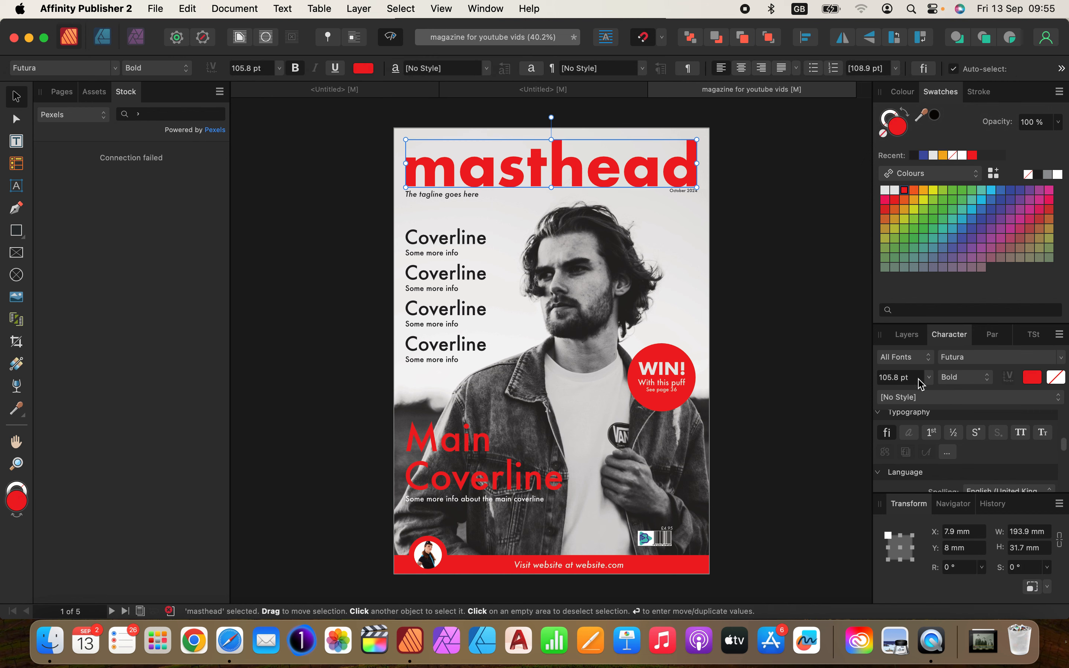
scroll(964, 423, down, 5)
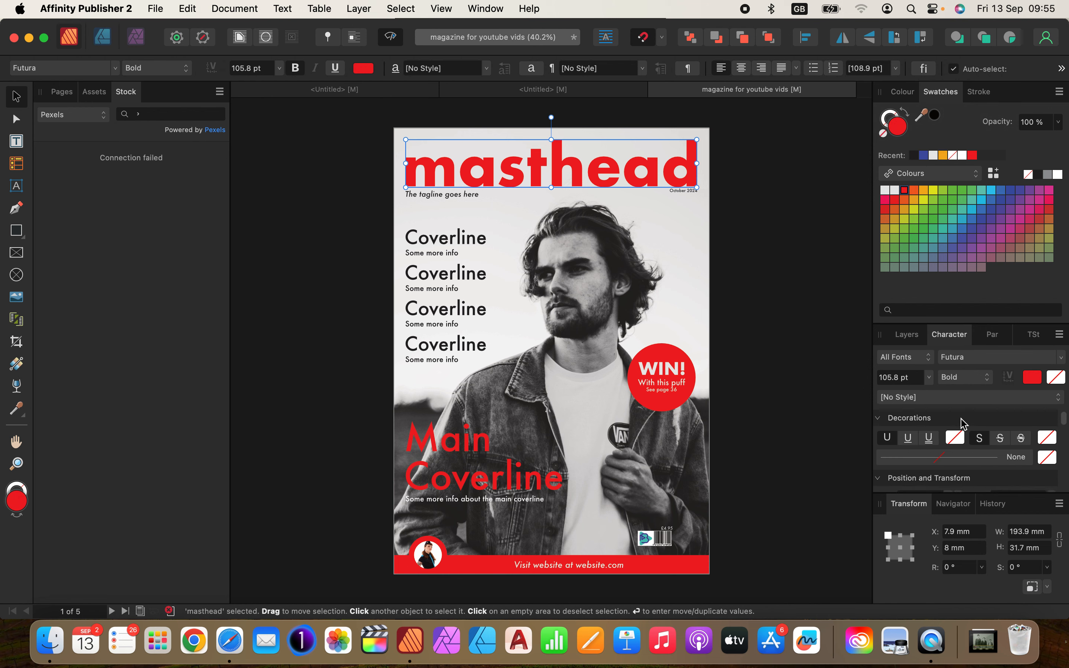
scroll(964, 423, down, 4)
scroll(964, 423, up, 8)
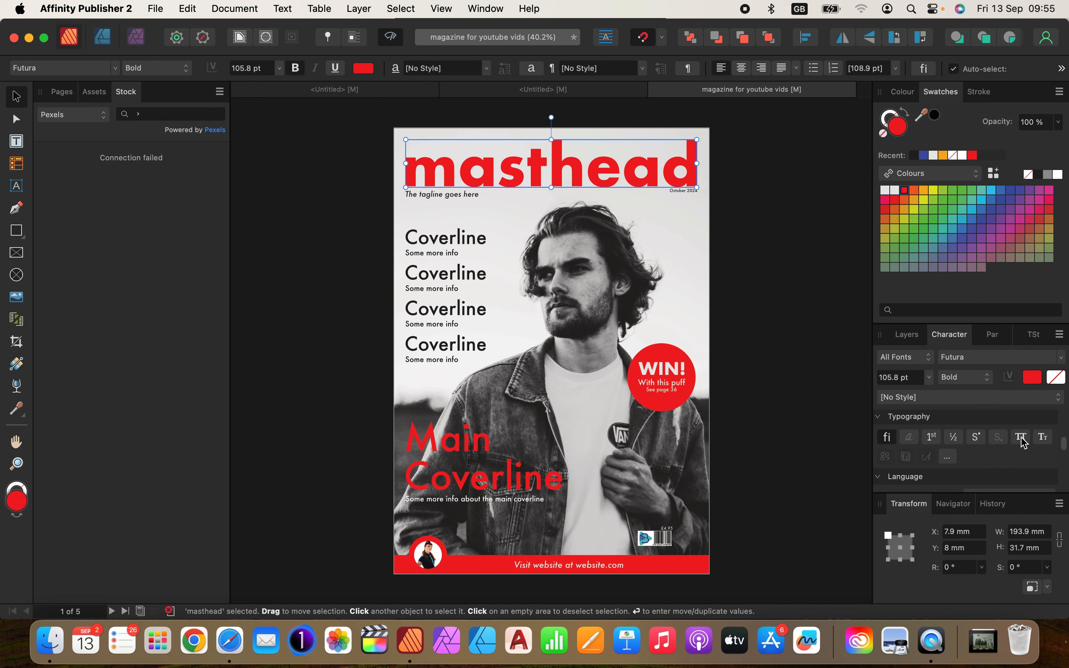
click(1023, 440)
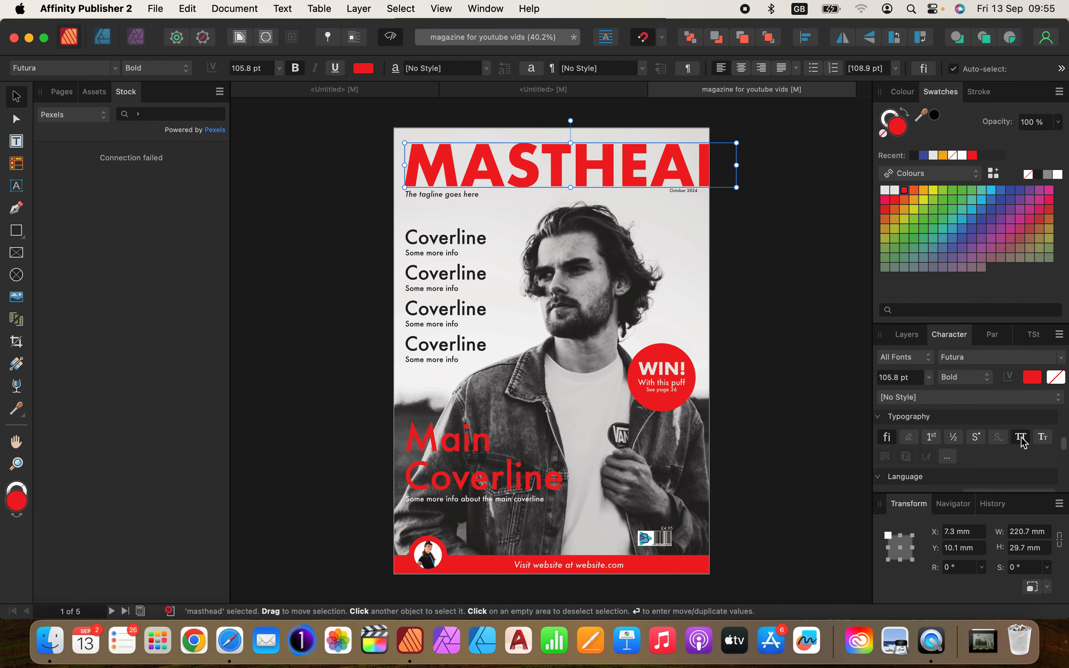
click(1023, 440)
click(1022, 440)
click(1023, 440)
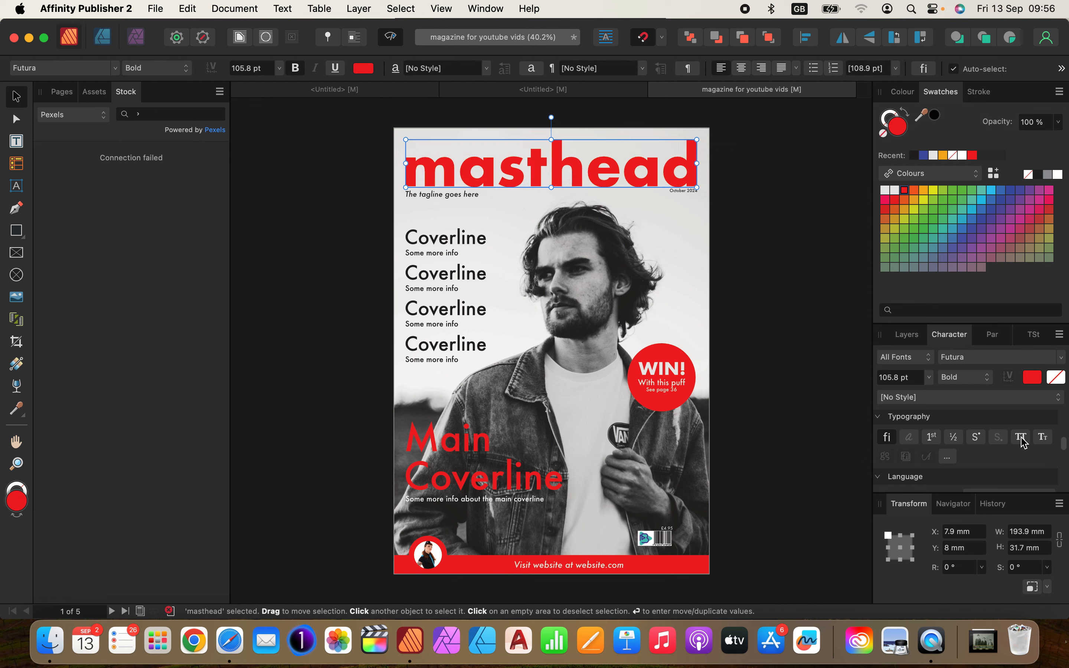
click(1023, 440)
click(1023, 440)
click(1023, 440)
click(1022, 440)
scroll(990, 459, up, 1)
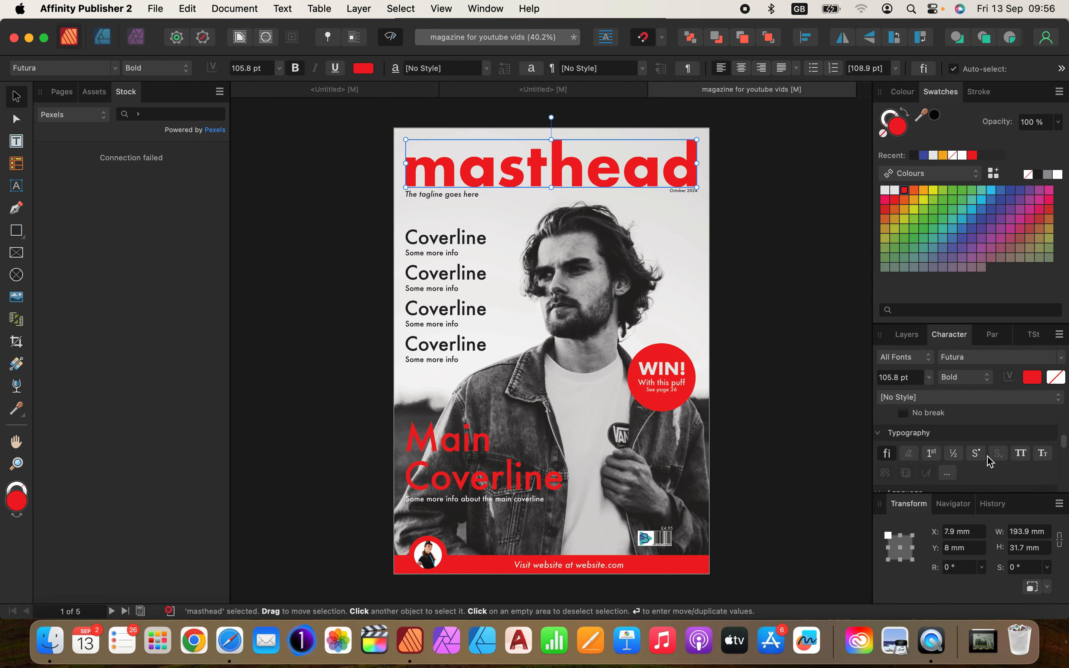
- Apply All Caps to each of the four Coverline headings on the magazine cover
click(467, 239)
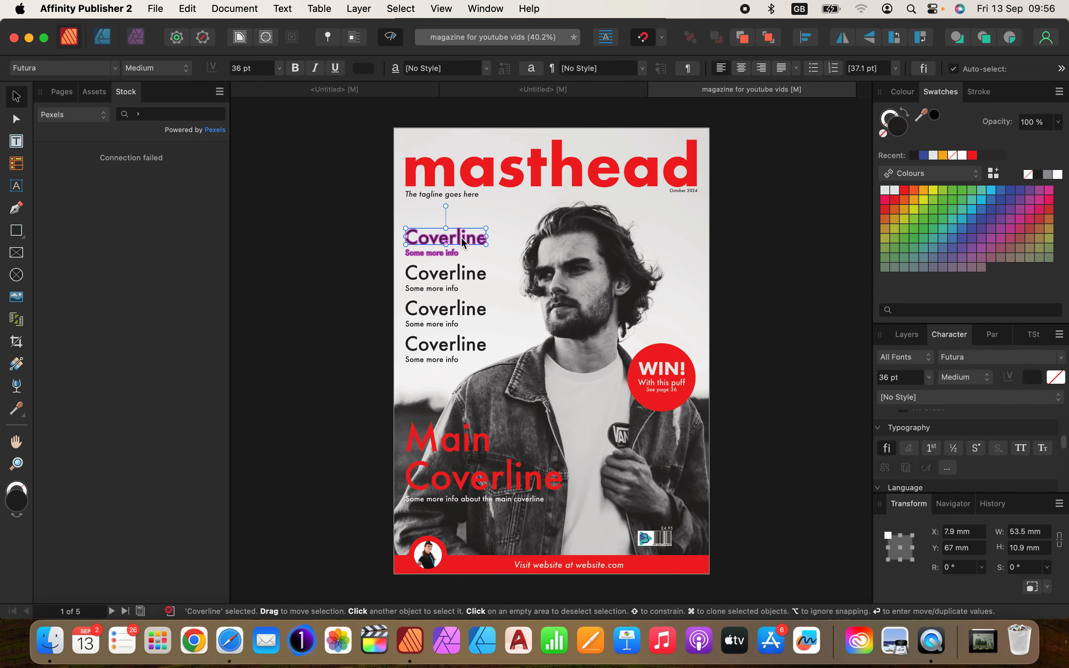
click(1020, 450)
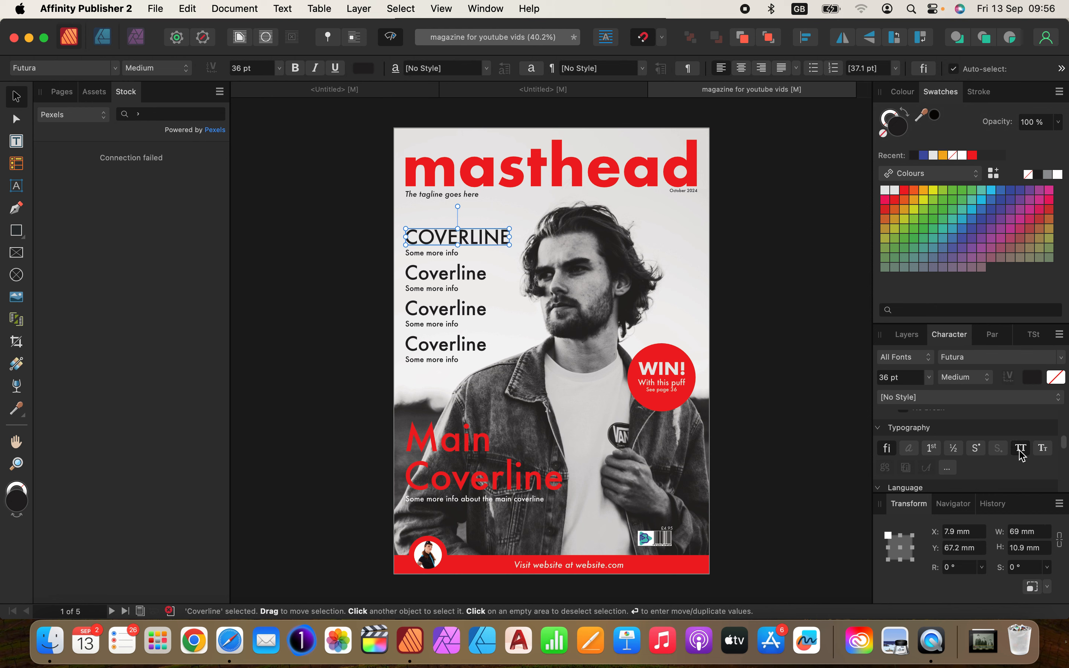
click(459, 277)
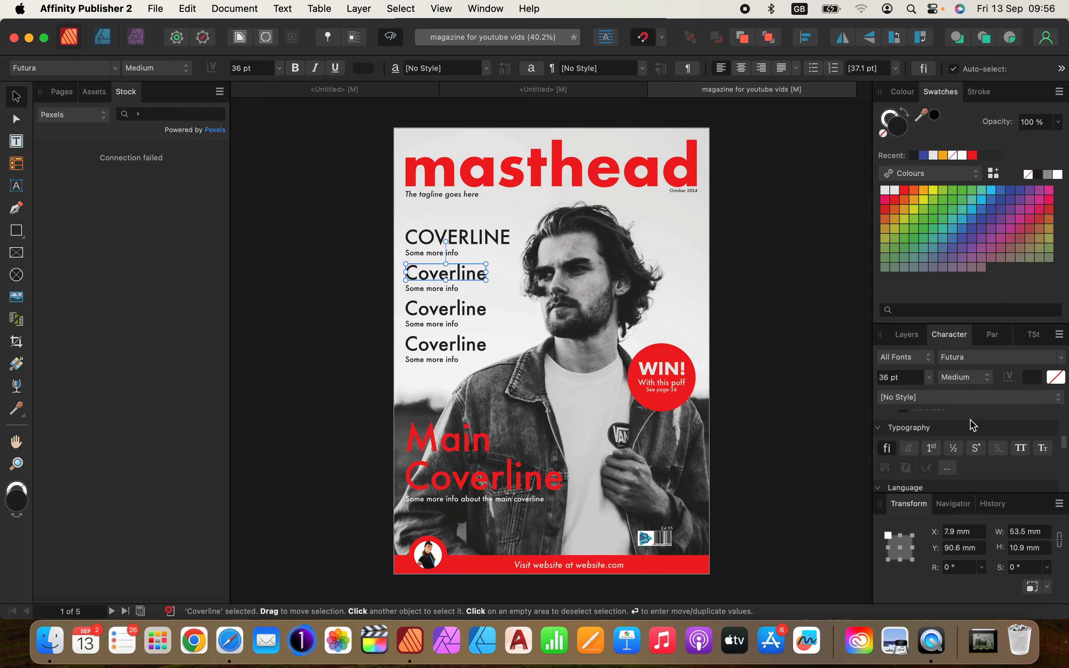
click(1021, 448)
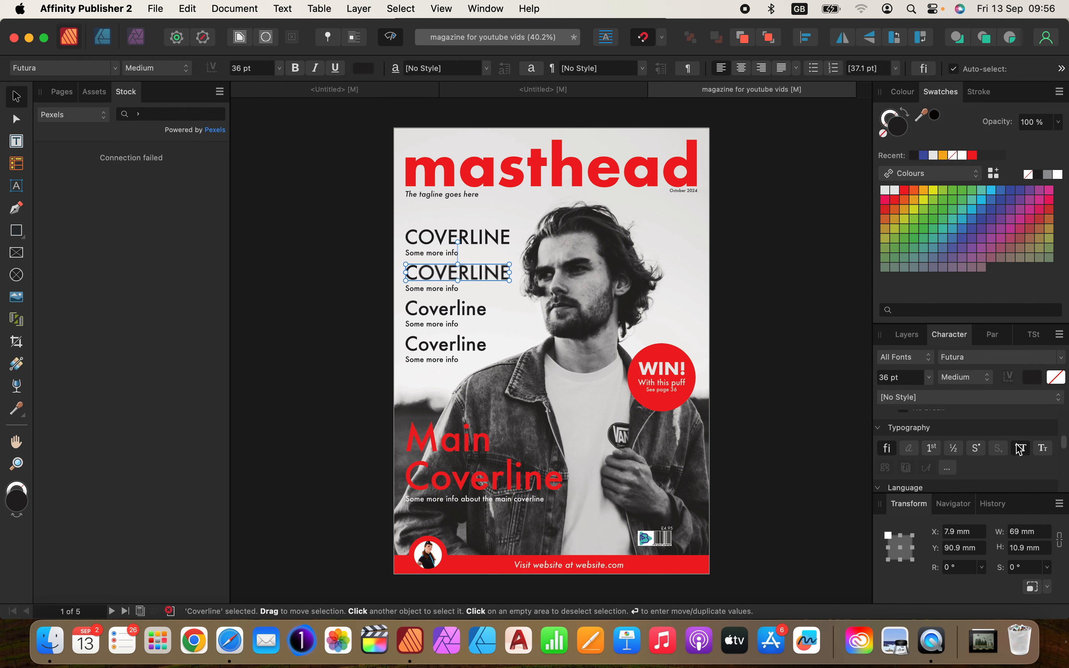
click(460, 309)
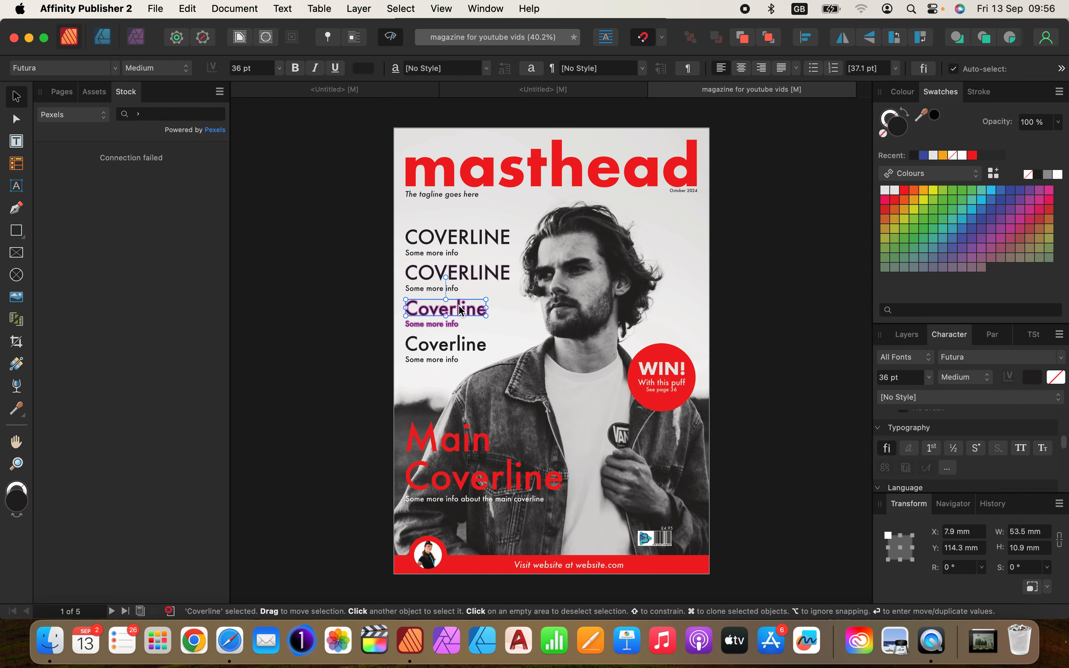
click(1020, 448)
click(459, 345)
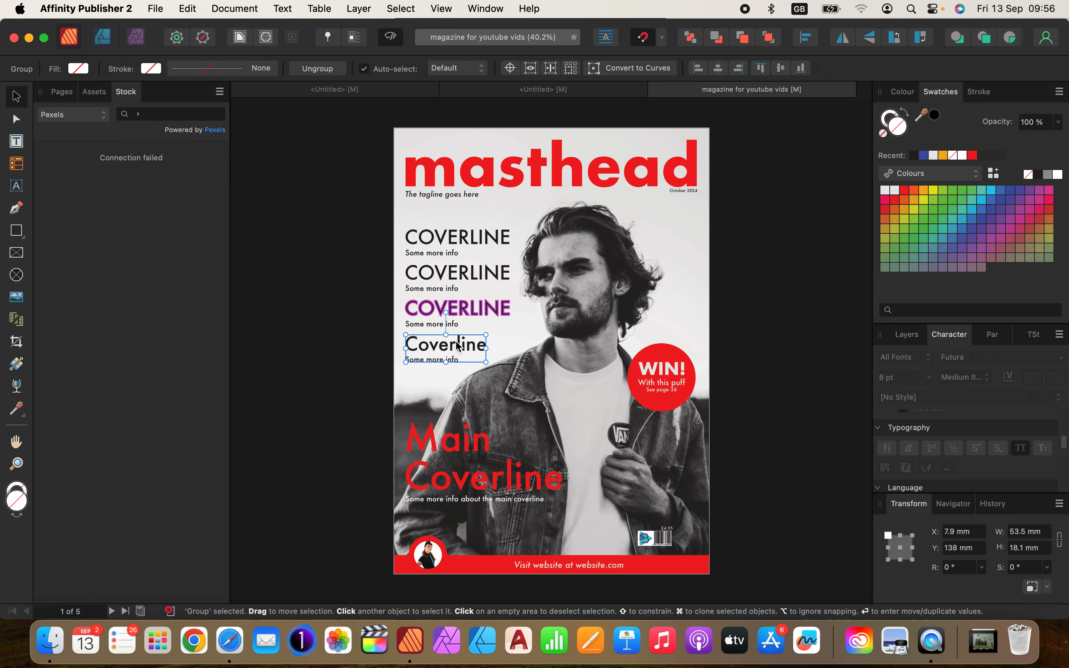
click(1025, 452)
click(796, 320)
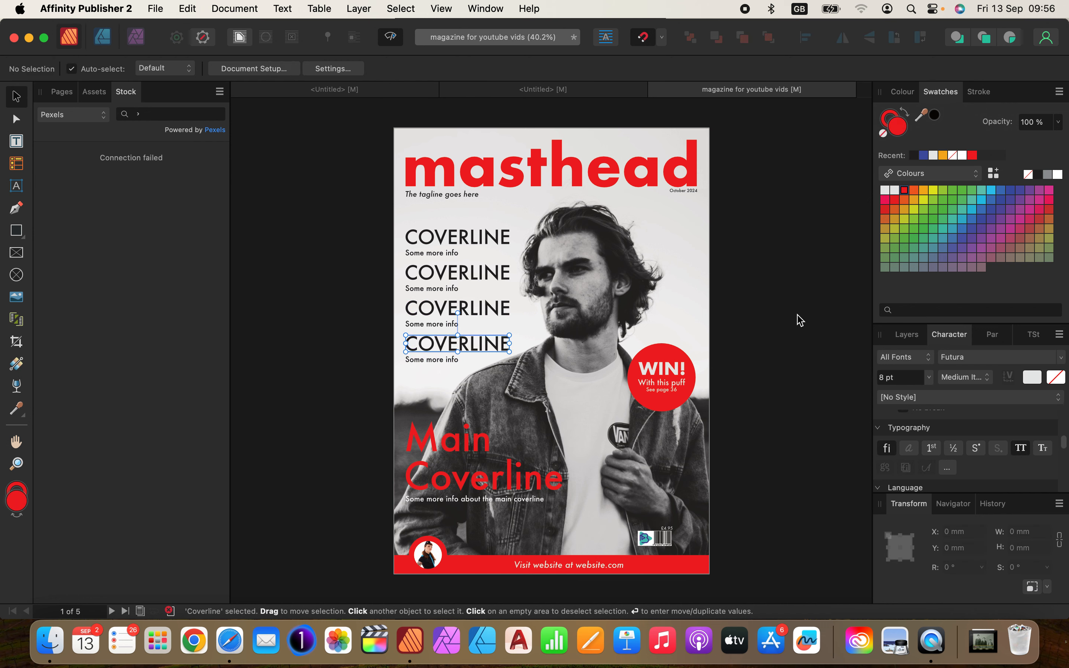
- Set the tracking of the masthead title to -50 ‰
click(605, 187)
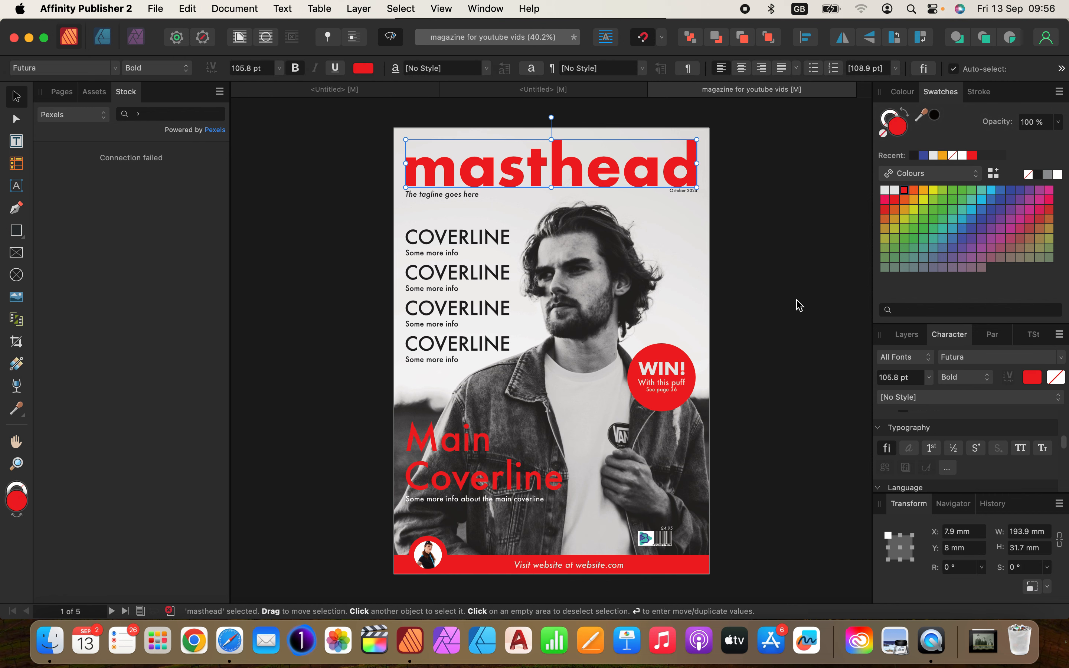
scroll(974, 441, down, 5)
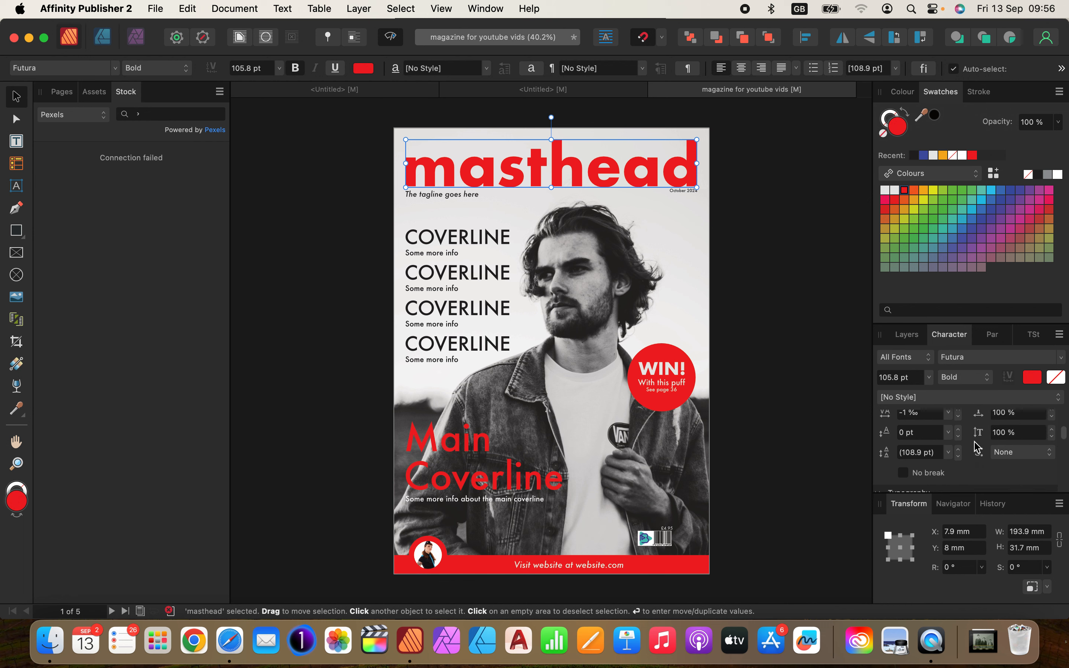
scroll(976, 447, up, 2)
scroll(976, 447, down, 2)
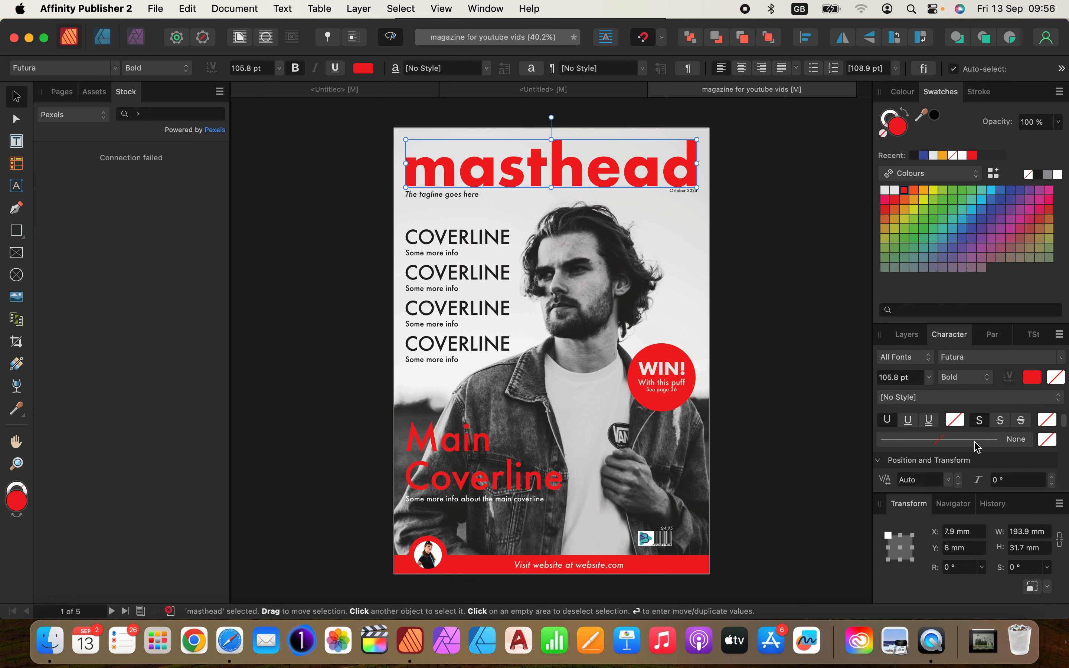
scroll(976, 447, up, 2)
scroll(977, 447, down, 2)
scroll(976, 447, down, 2)
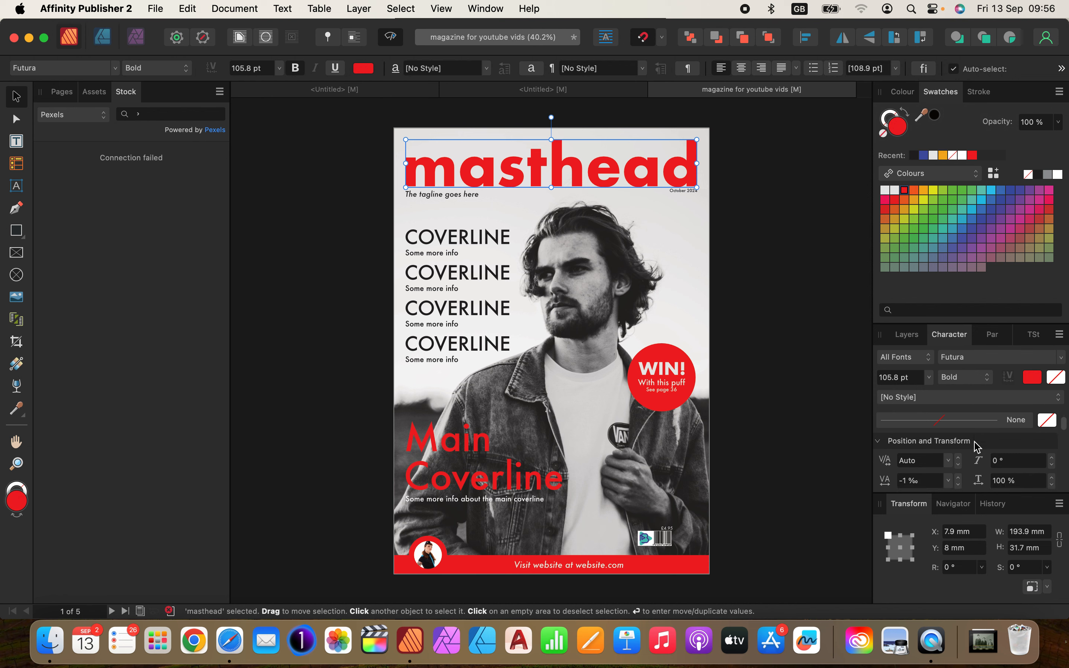
scroll(976, 447, down, 2)
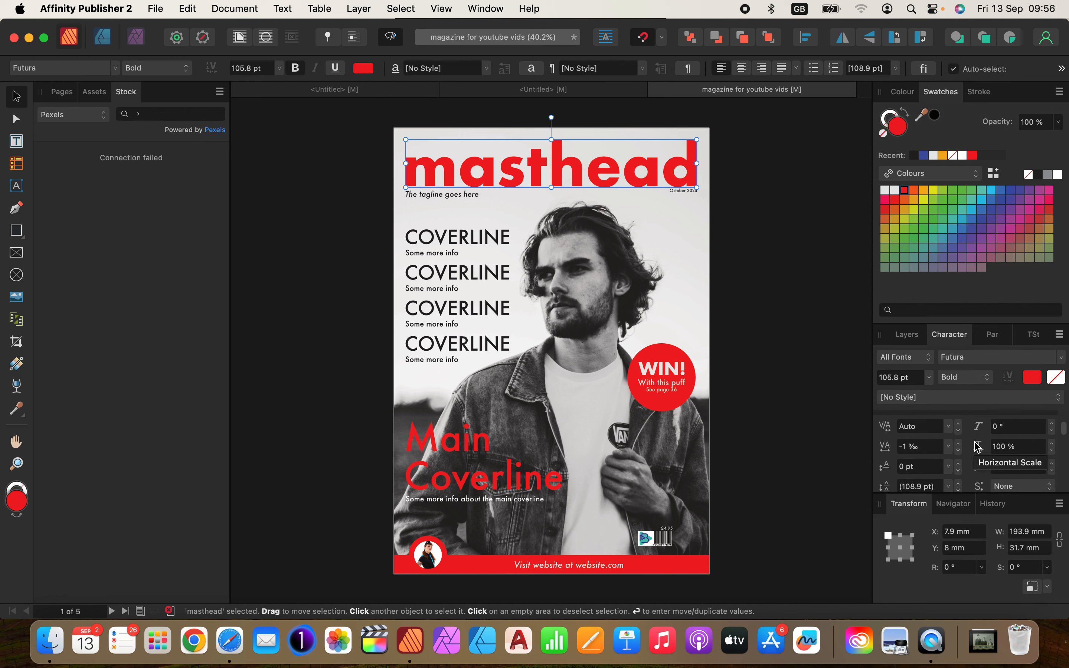
scroll(977, 447, down, 2)
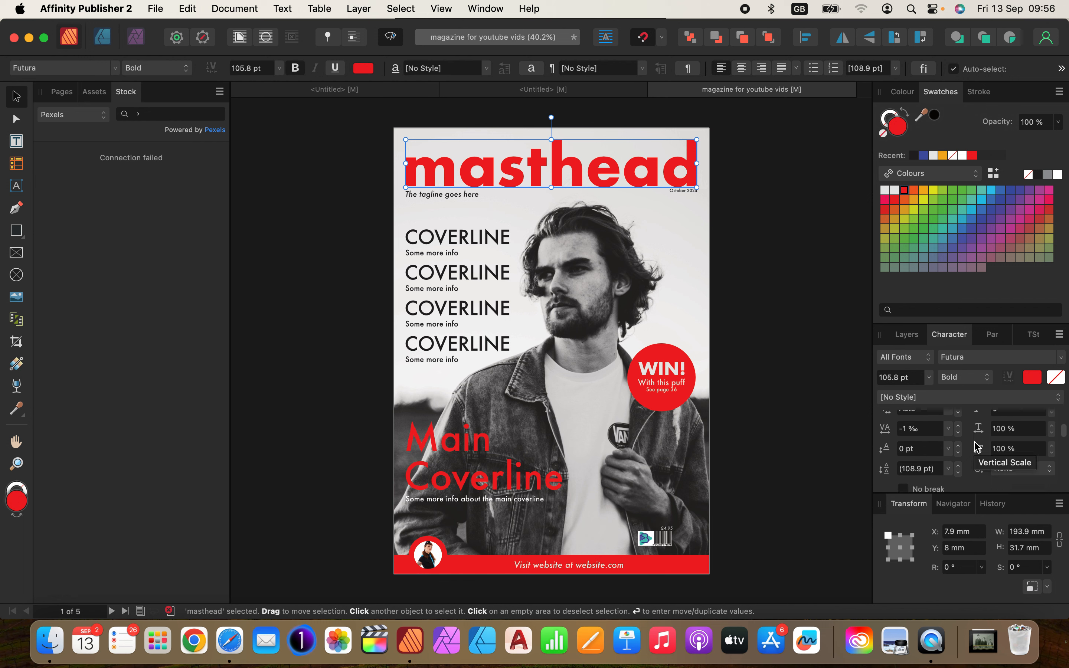
scroll(976, 447, up, 1)
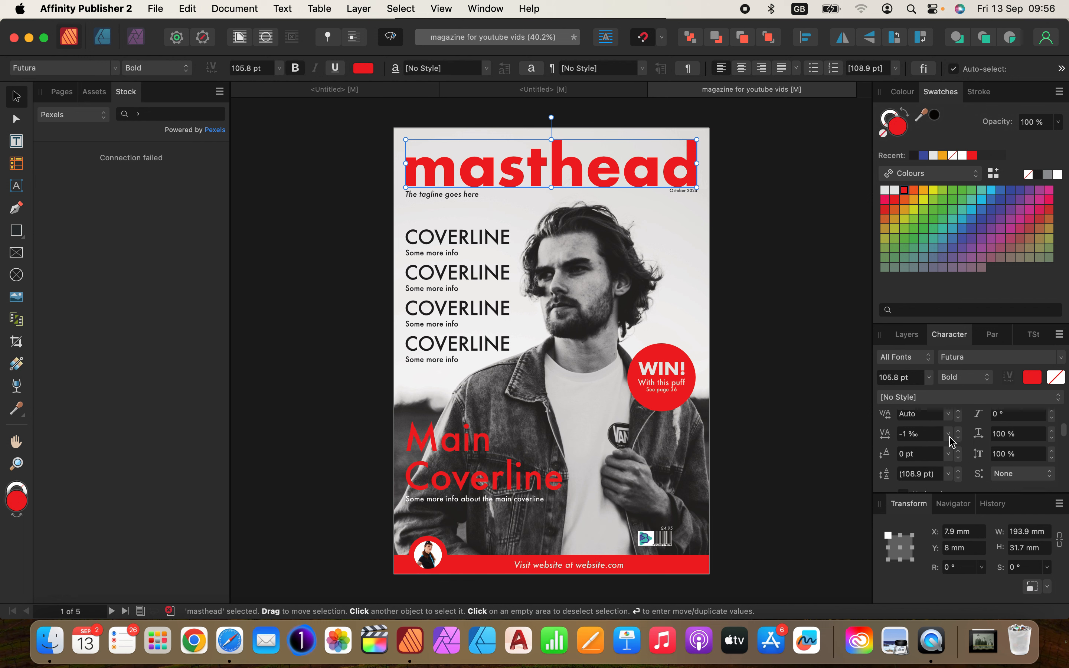
click(950, 437)
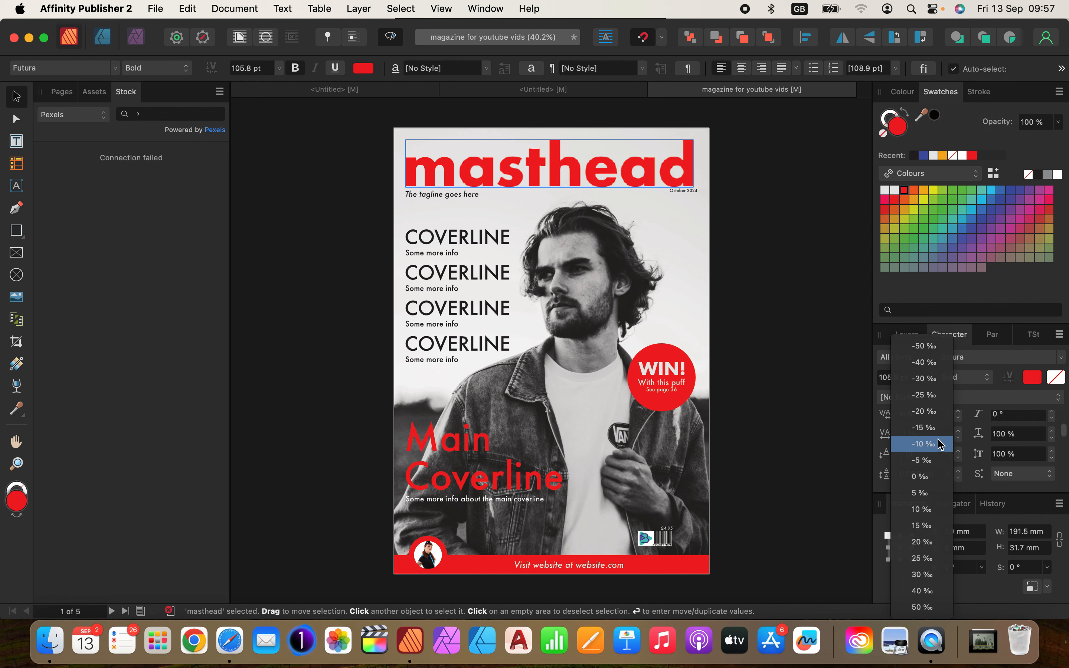
click(937, 353)
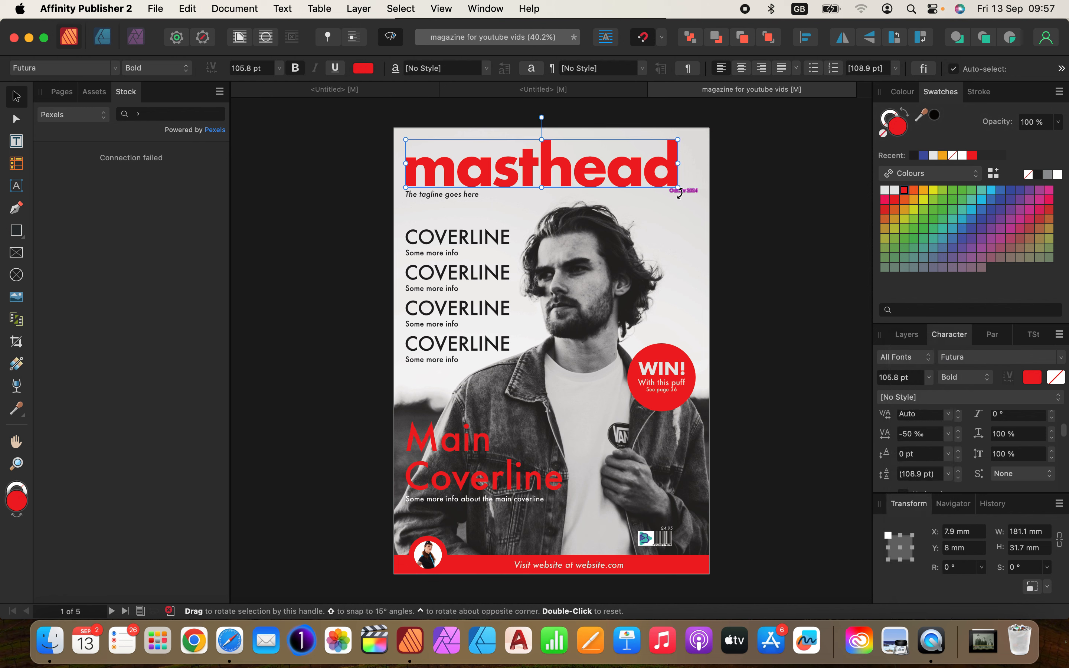
- Turn off preview mode and enlarge the masthead proportionally until it spans the page margins
key(shift+w)
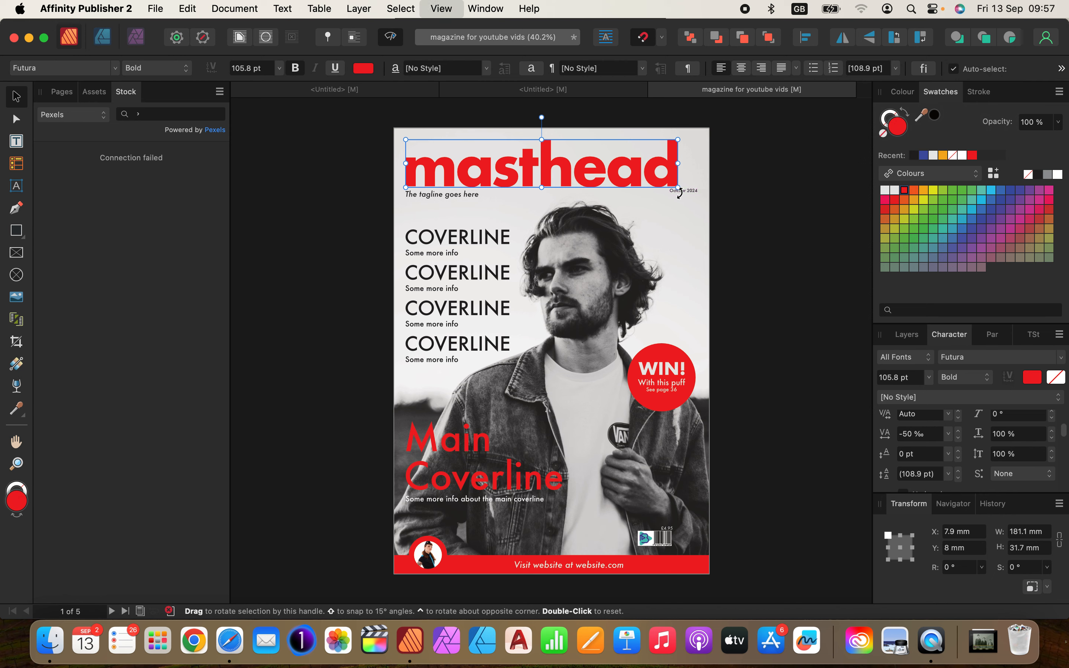
drag(675, 185, 692, 199)
click(735, 215)
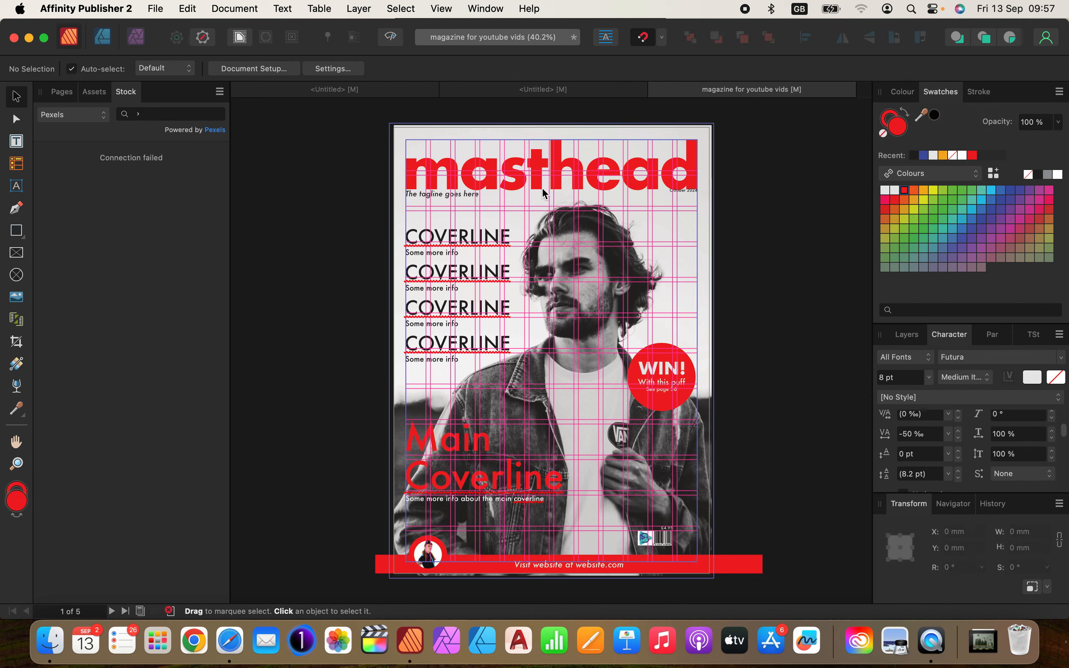
- Move the October 2024 date slightly down to Y 42 mm so it sits just below the enlarged masthead
click(682, 200)
drag(683, 197, 686, 198)
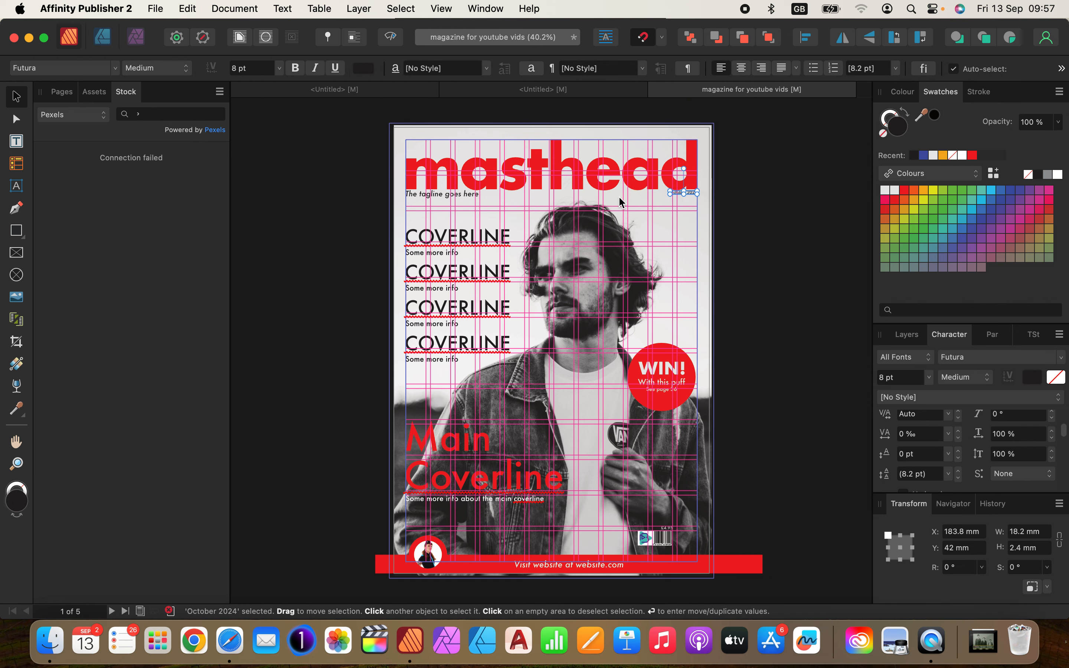
click(474, 197)
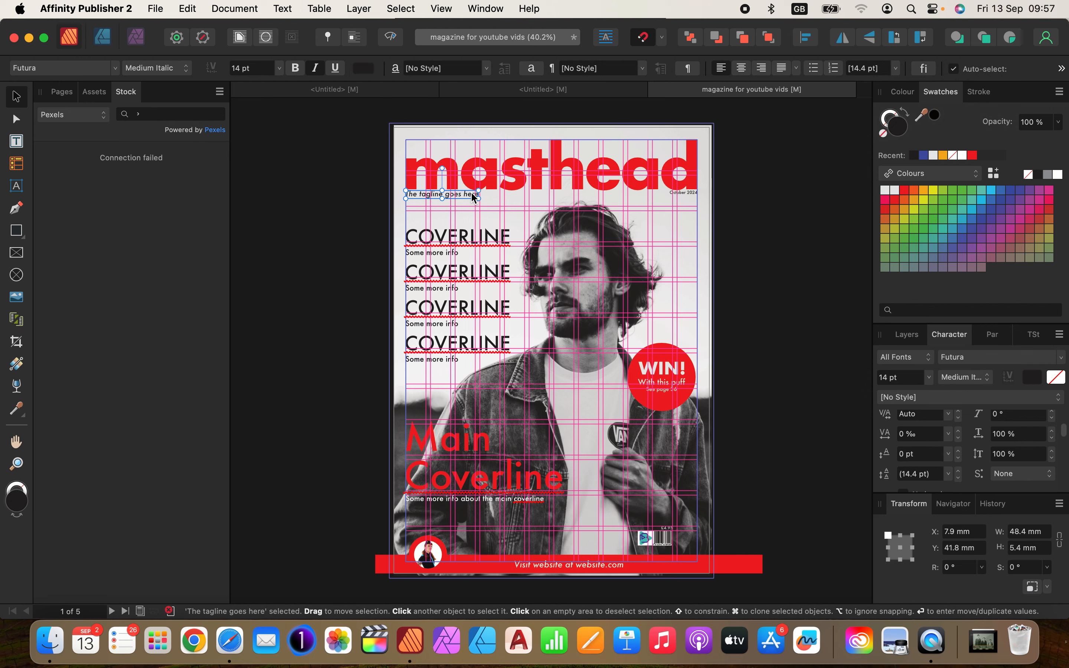
click(682, 195)
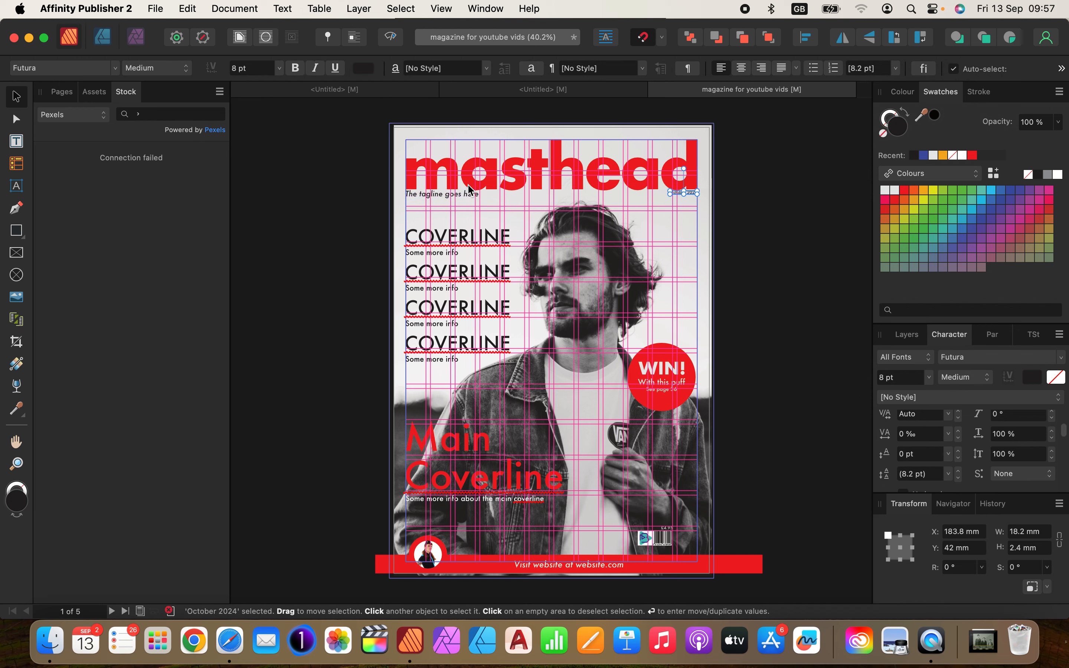
- Tighten the tracking of the tagline below the masthead to -25 ‰
click(465, 201)
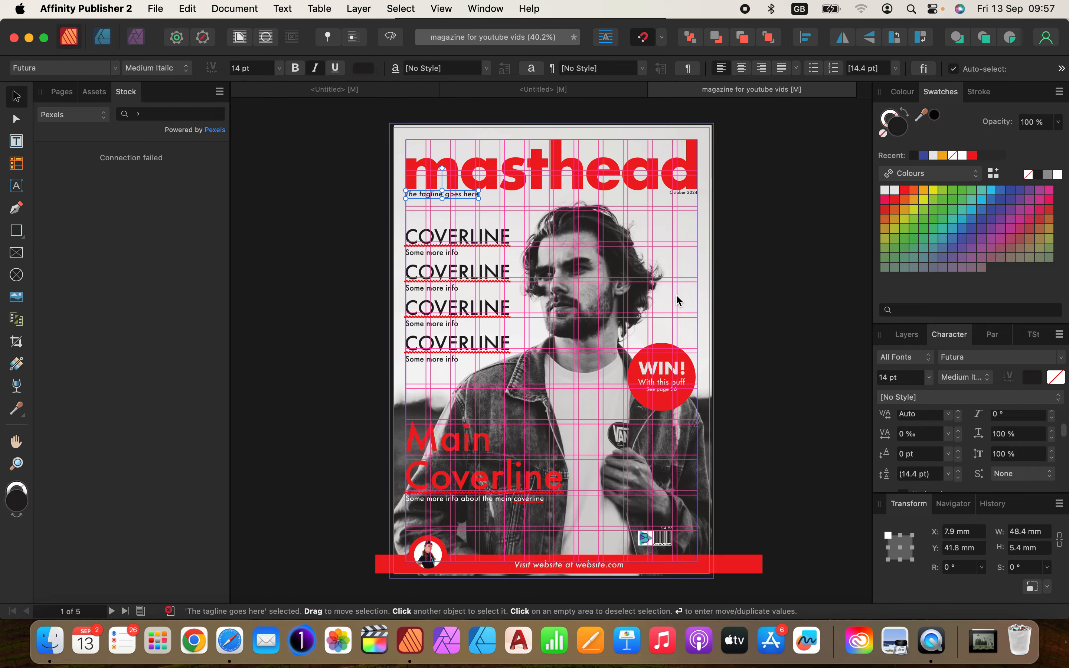
key(super+plus)
key(super+plus)
key(super+plus)
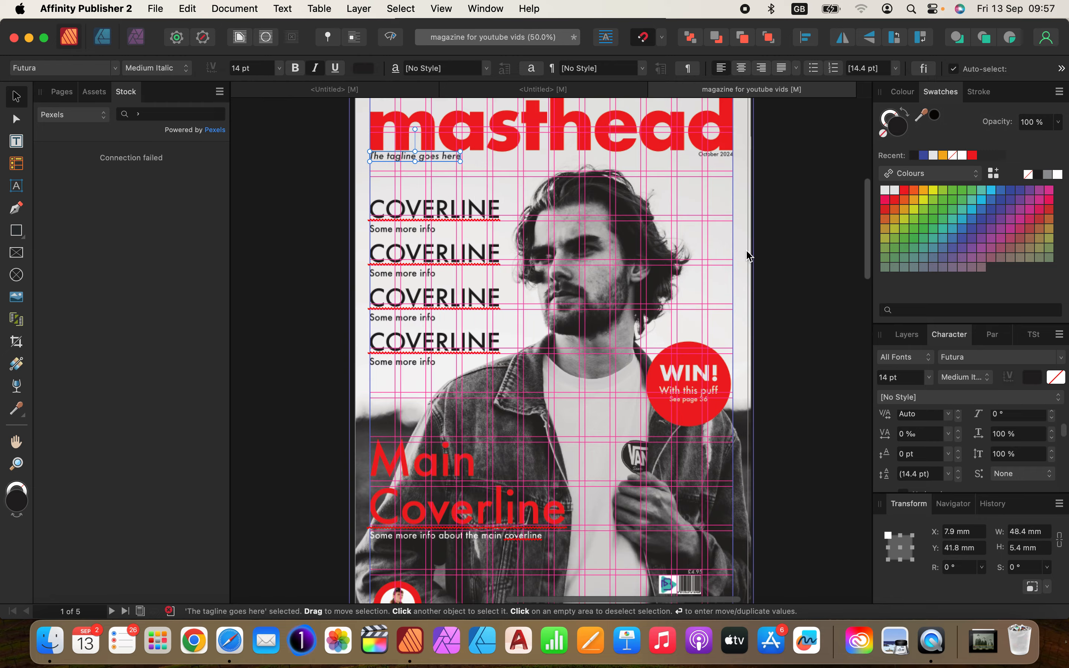
scroll(746, 250, up, 8)
scroll(746, 251, left, 7)
scroll(745, 254, up, 5)
scroll(745, 254, left, 3)
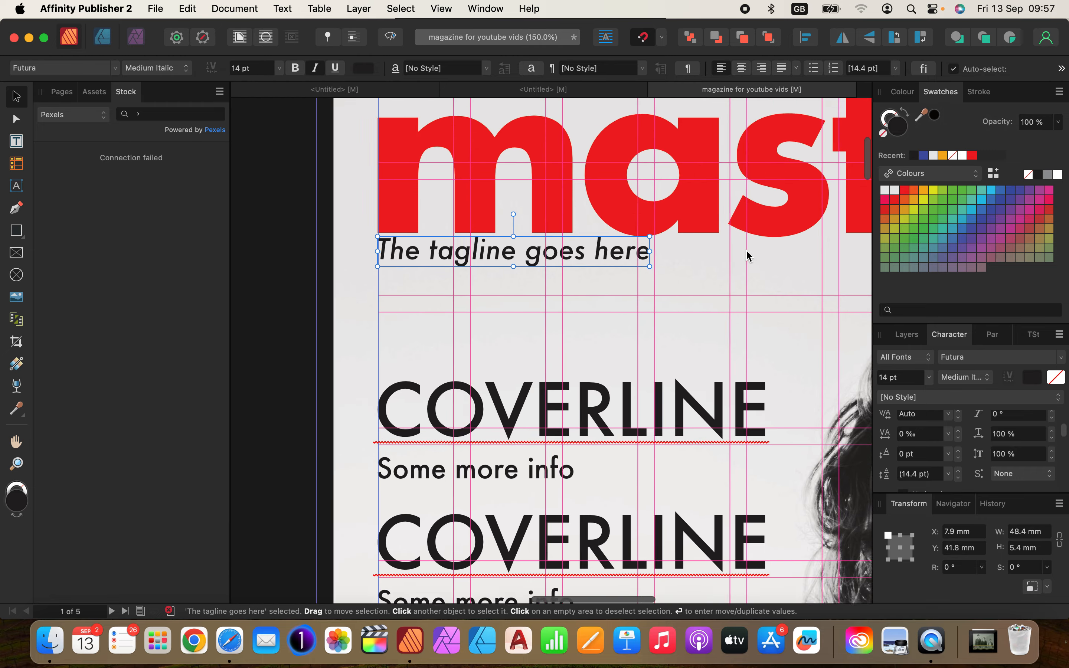
scroll(838, 306, right, 2)
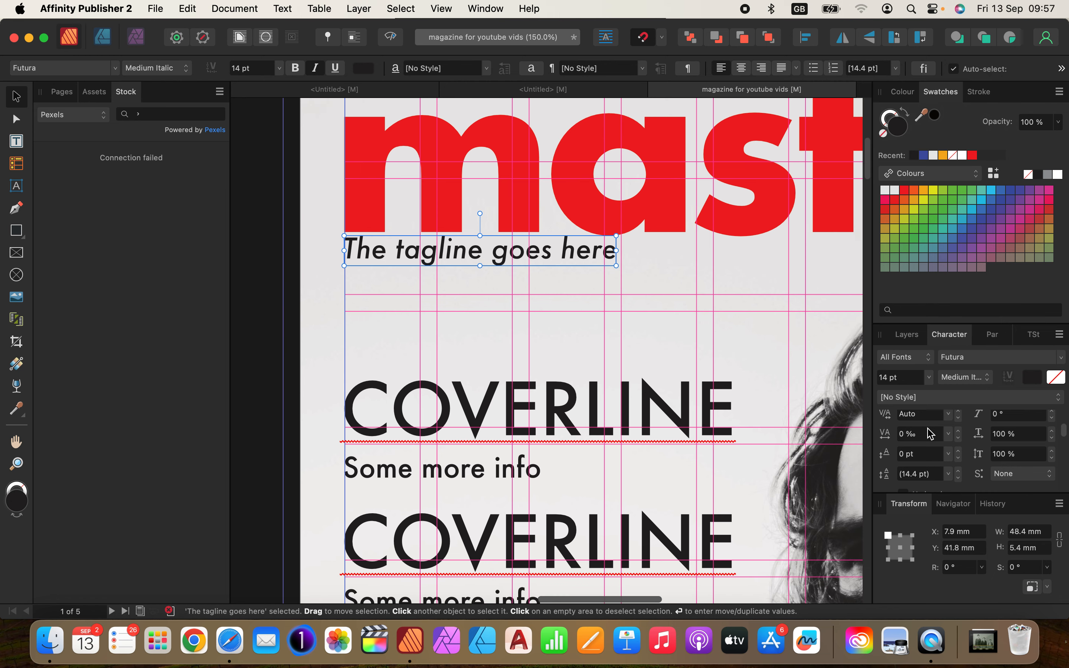
click(949, 434)
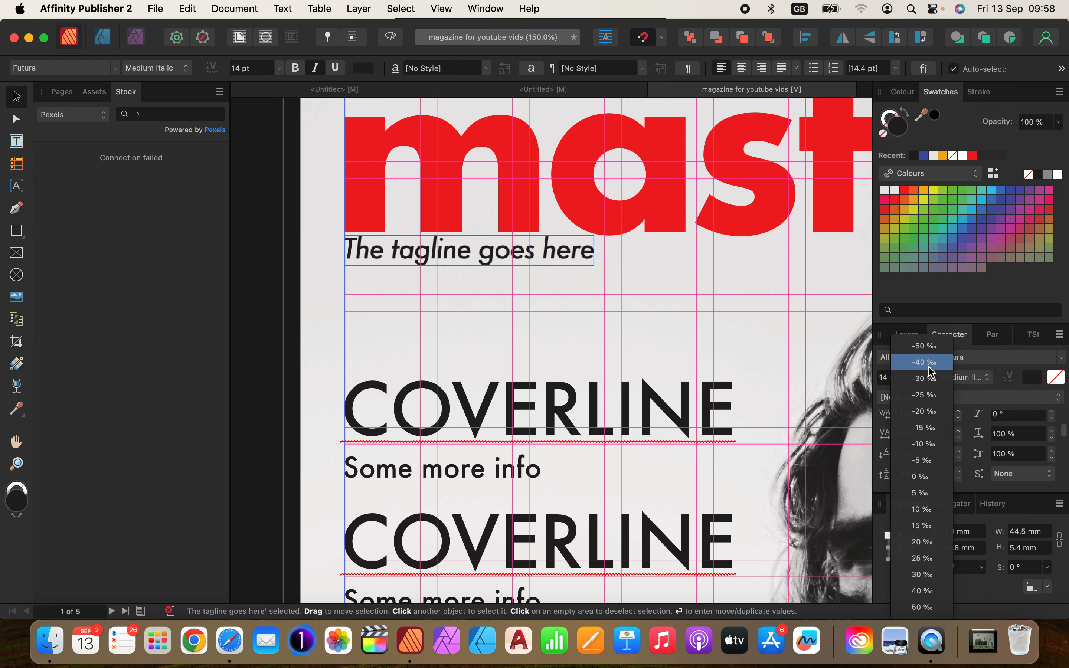
click(934, 397)
- Turn on preview mode and set the Main Coverline heading's font weight to Bold
scroll(746, 358, down, 5)
scroll(745, 357, right, 3)
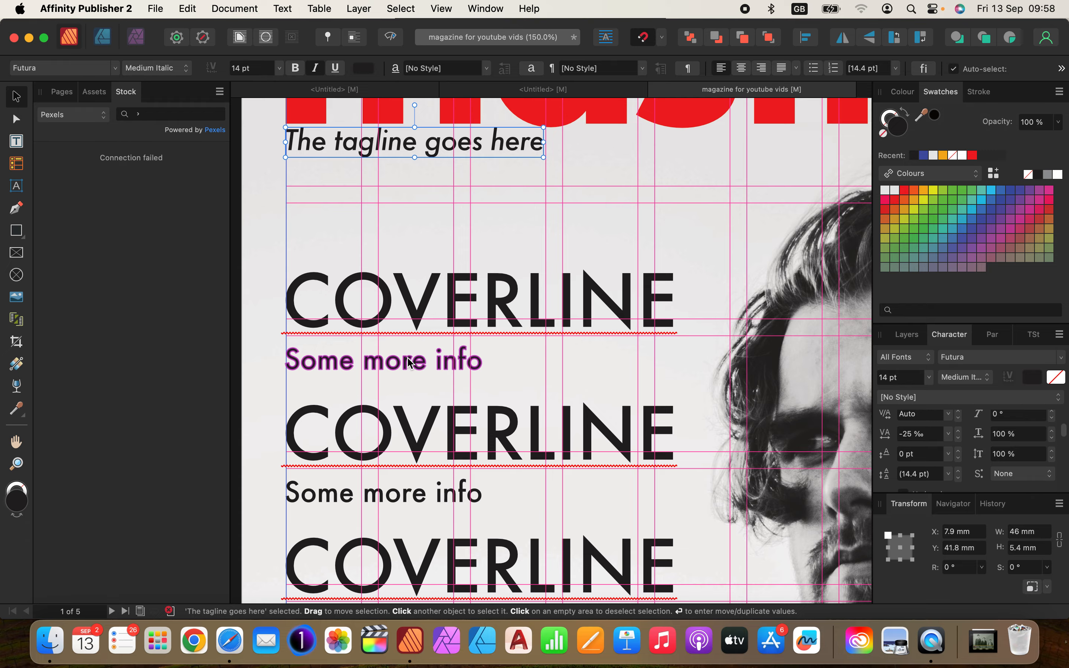
scroll(407, 357, down, 2)
key(super+minus)
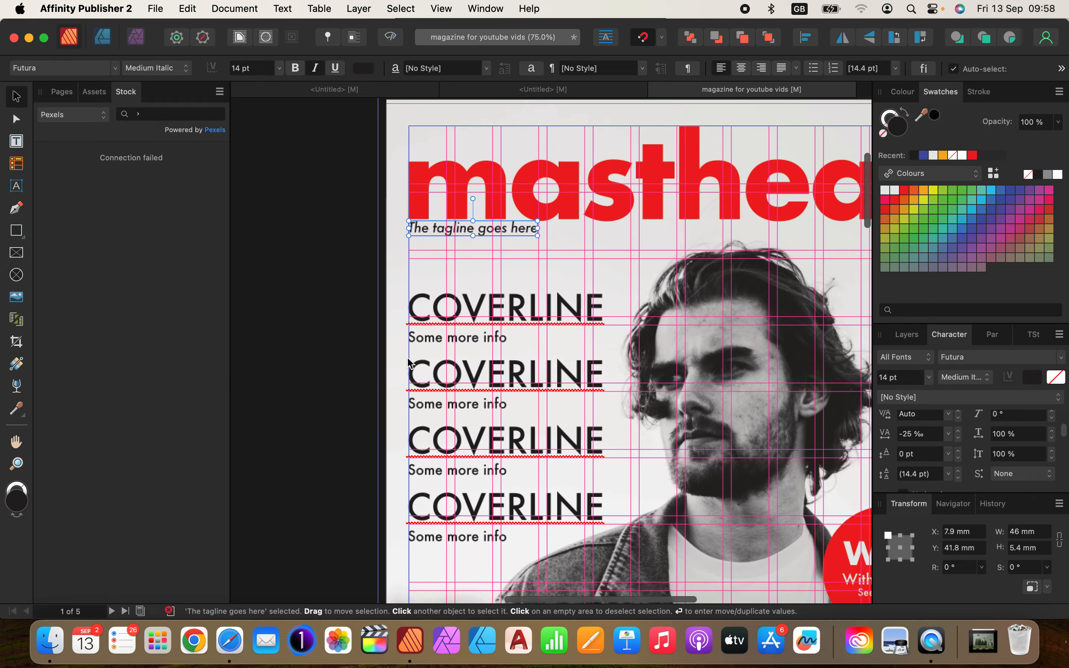
scroll(410, 363, down, 10)
scroll(410, 363, right, 4)
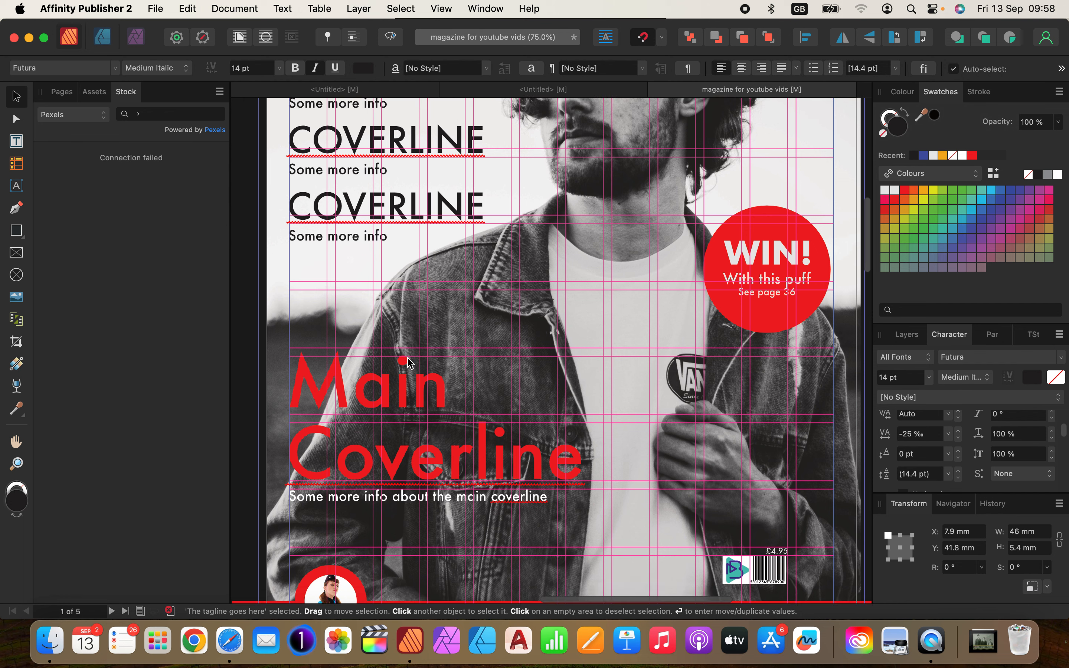
scroll(409, 364, down, 2)
scroll(410, 363, left, 1)
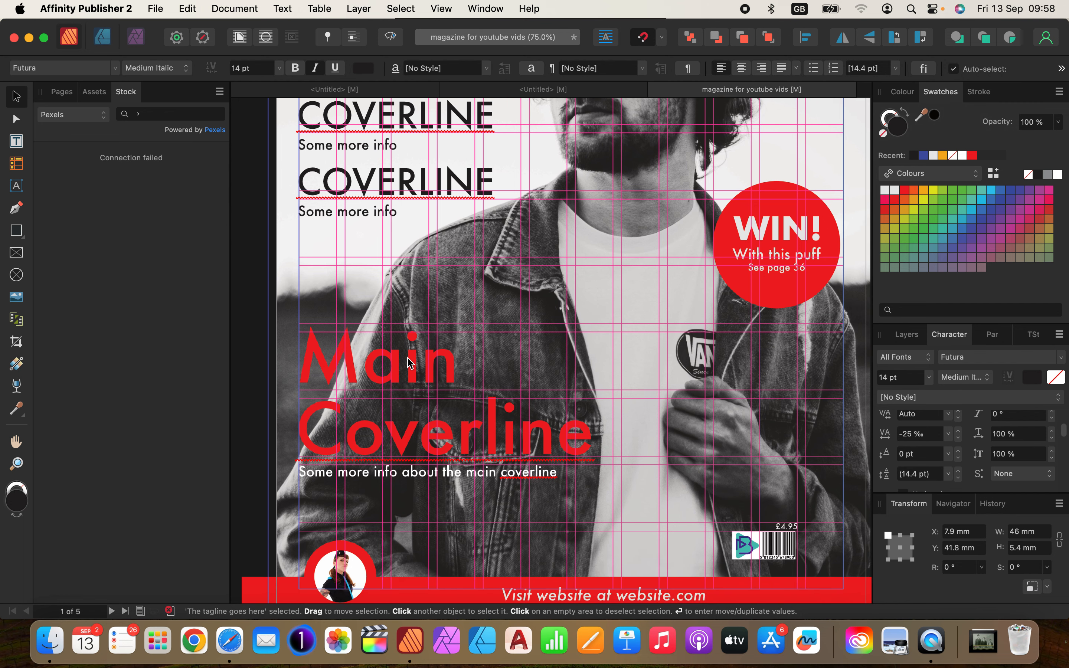
key(w)
click(442, 379)
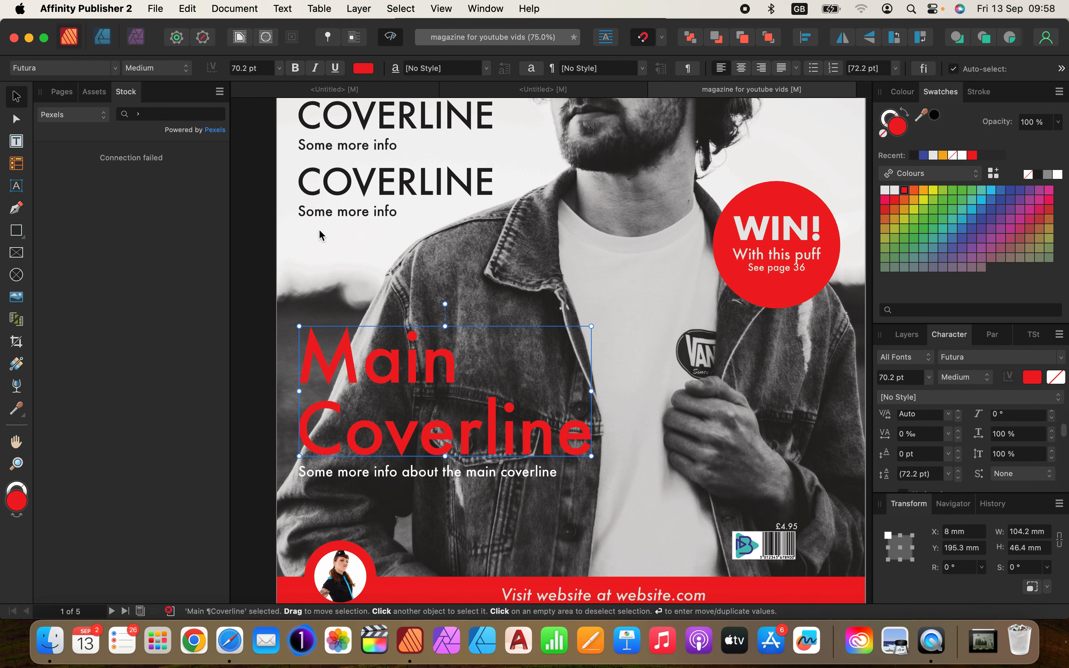
click(186, 70)
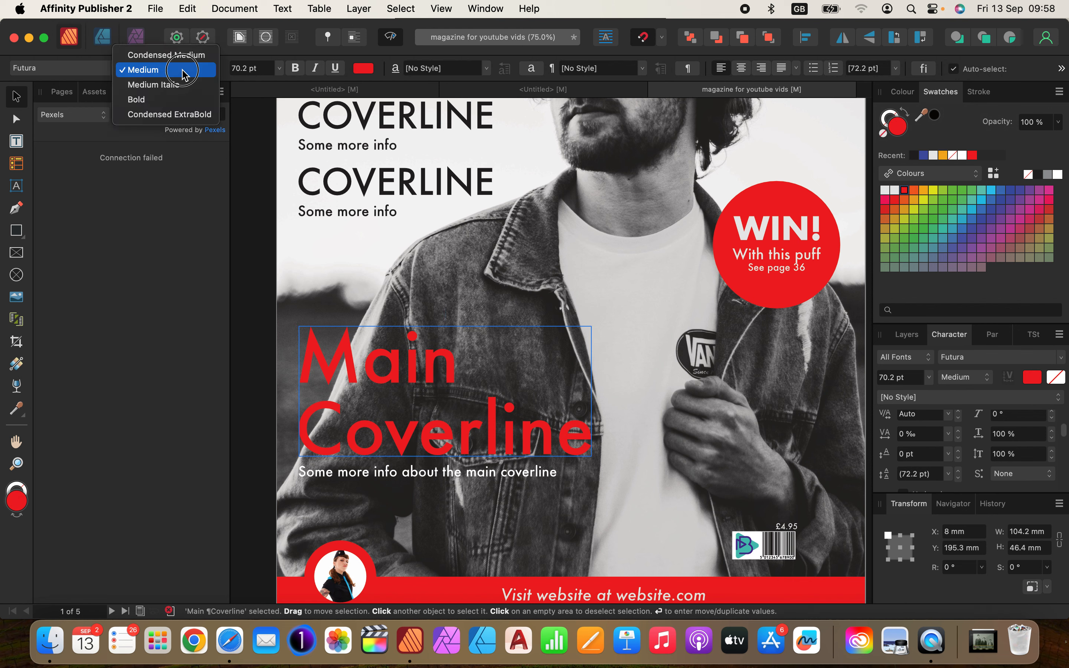
click(178, 105)
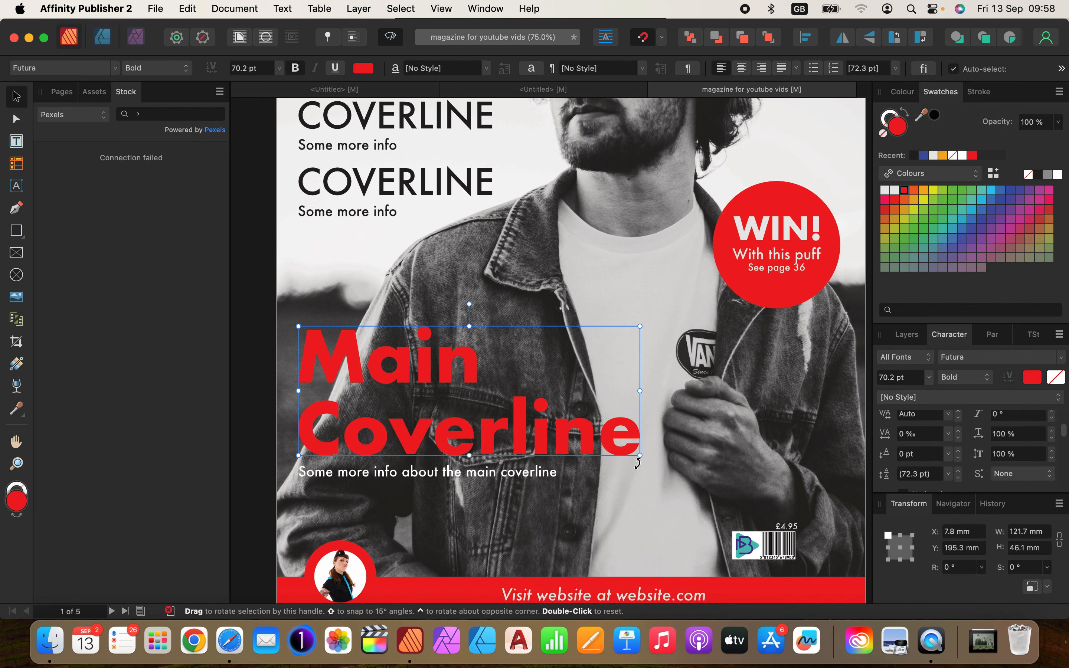
click(948, 414)
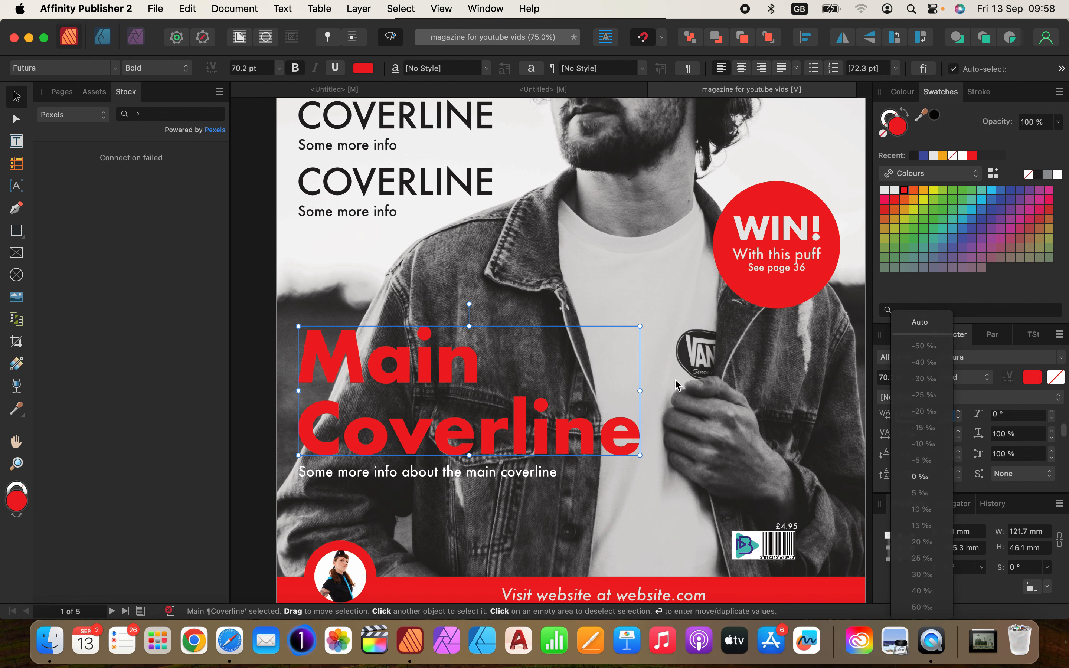
double_click(596, 422)
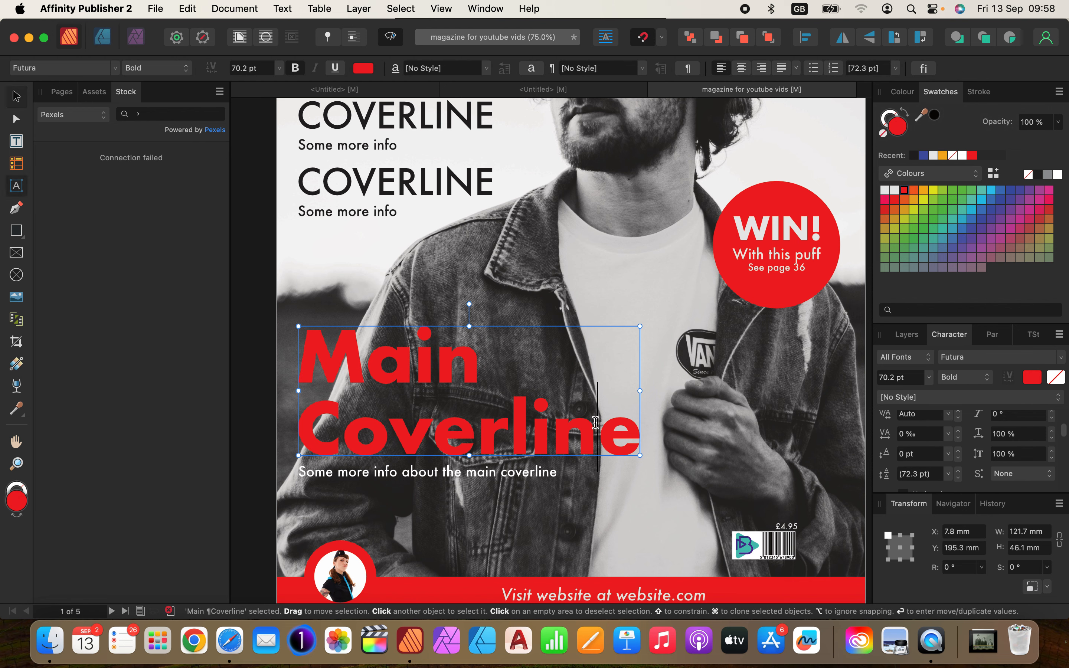
click(949, 435)
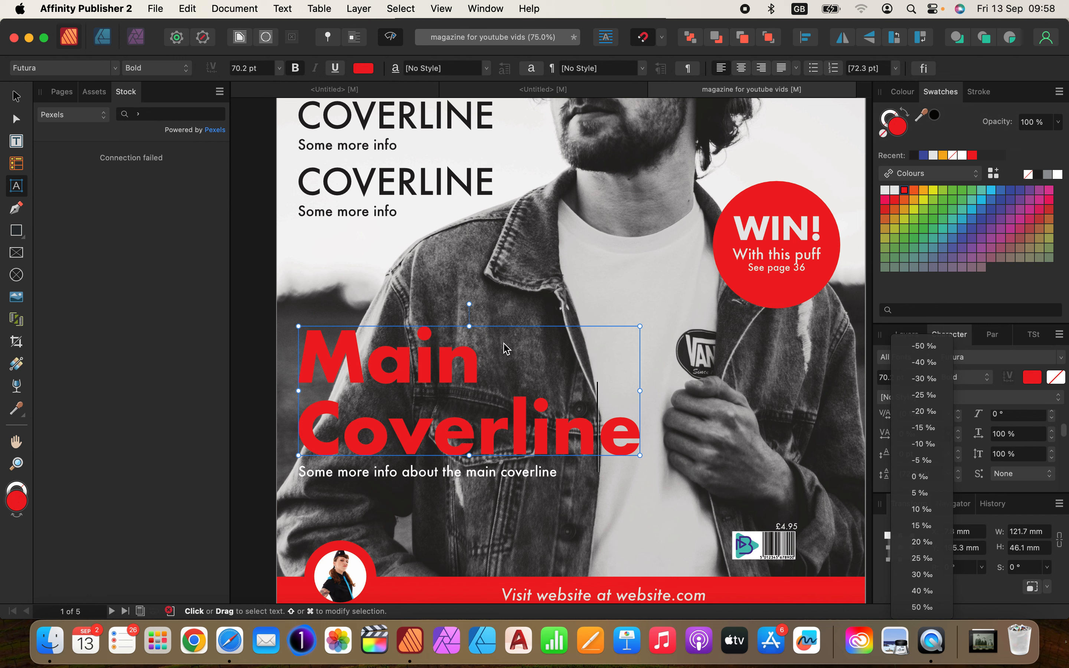
click(17, 98)
click(18, 98)
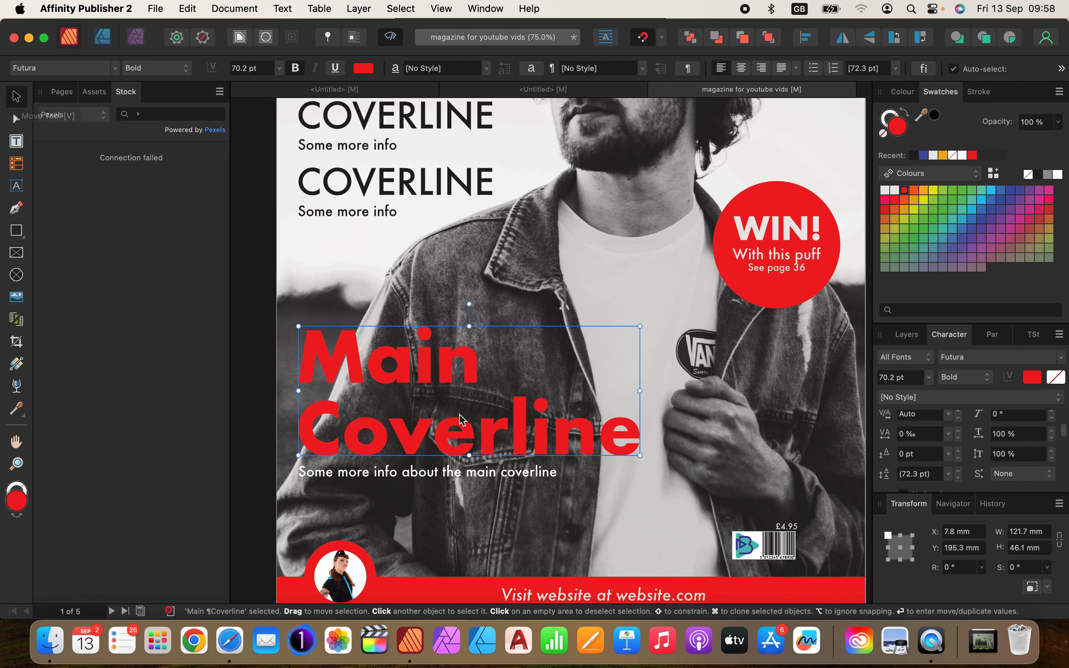
- Set the tracking of the entire Main Coverline heading to -50 ‰
click(948, 434)
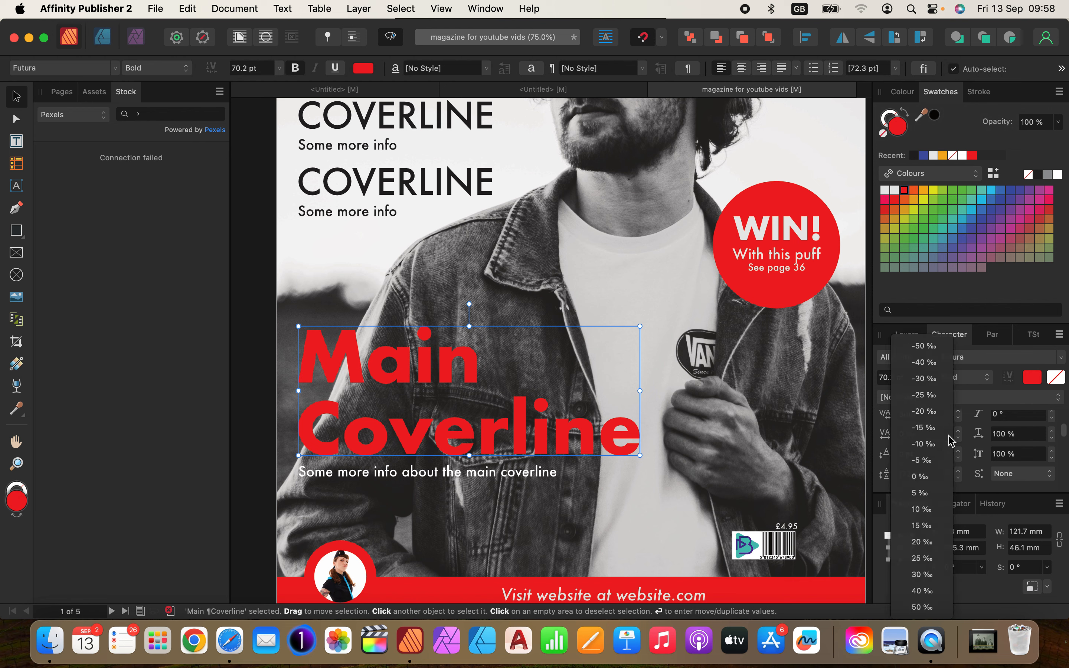
click(920, 349)
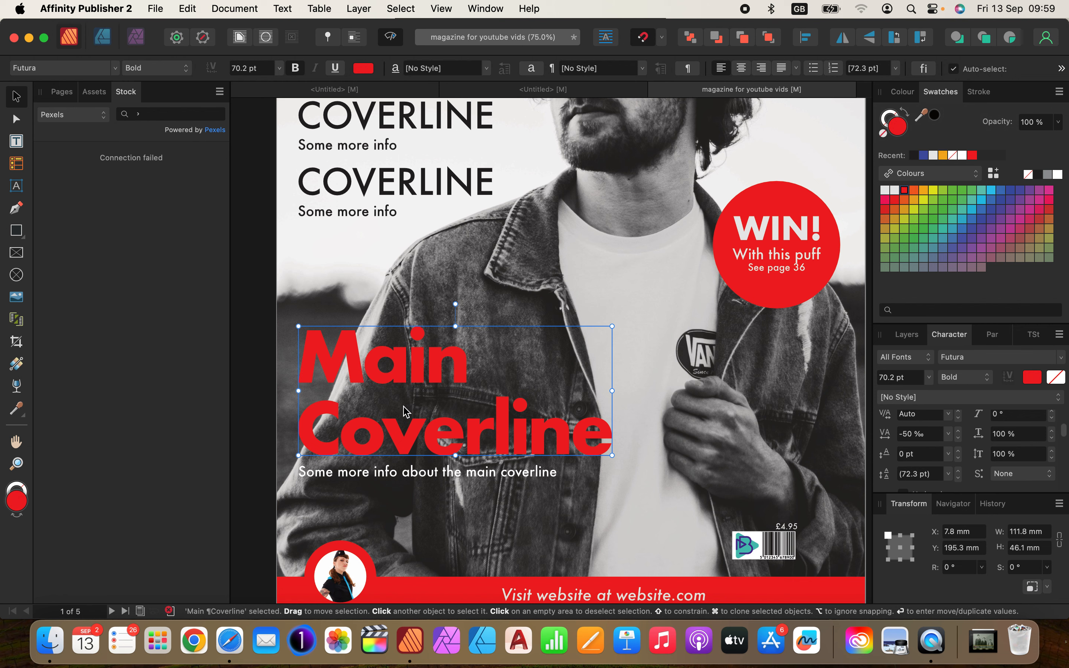
- Reduce the line spacing of the two-line Main Coverline heading to a leading override of 58 pt
click(948, 478)
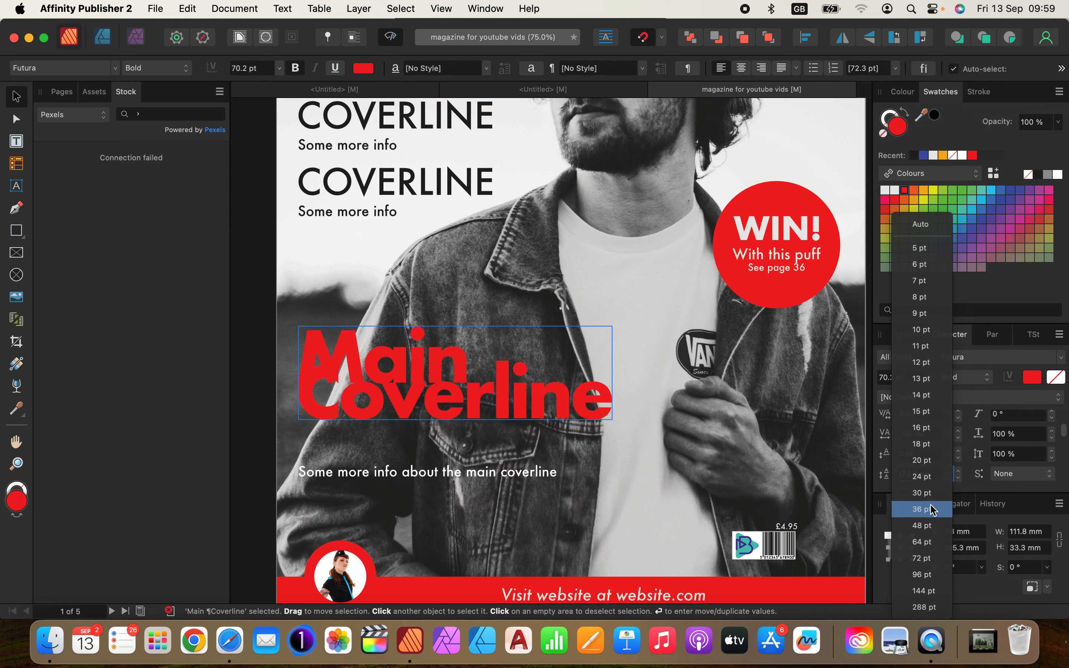
click(931, 543)
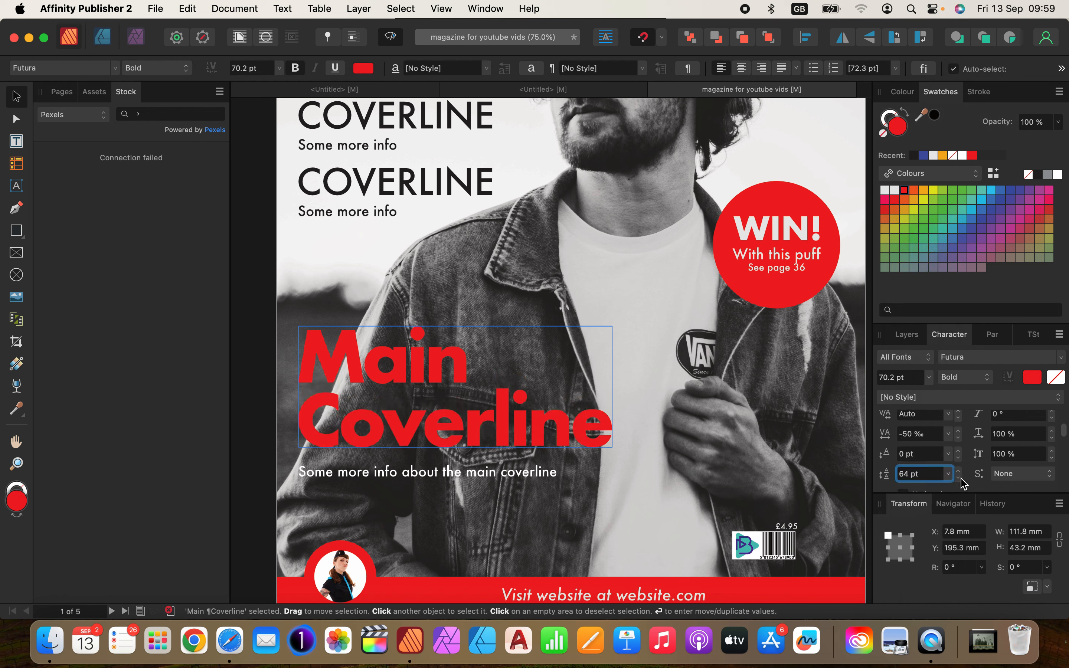
click(949, 474)
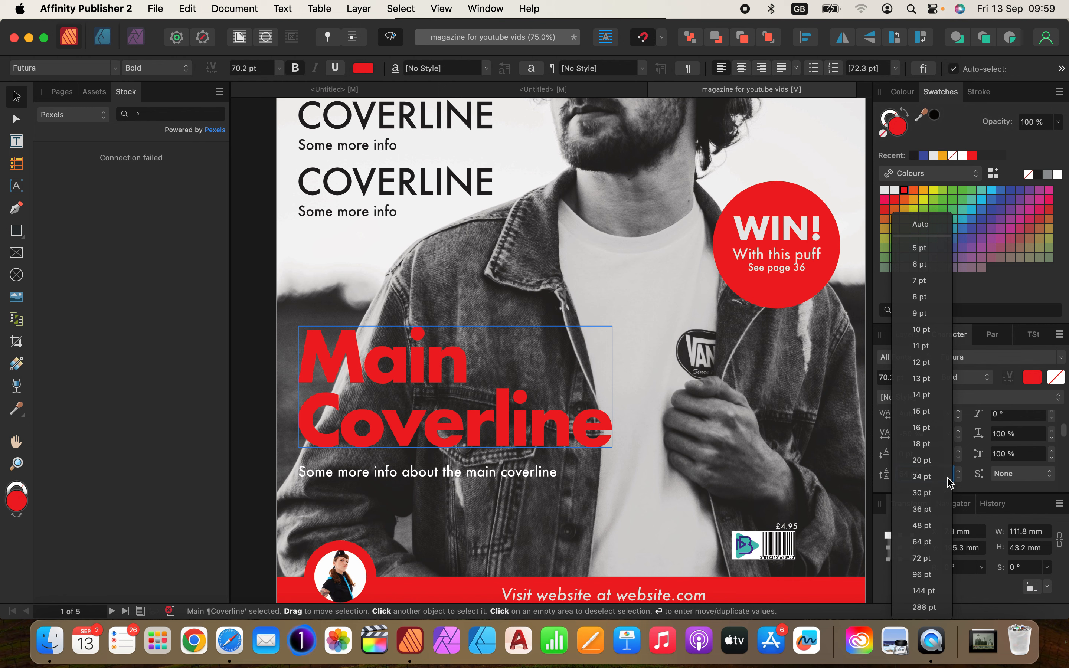
click(960, 477)
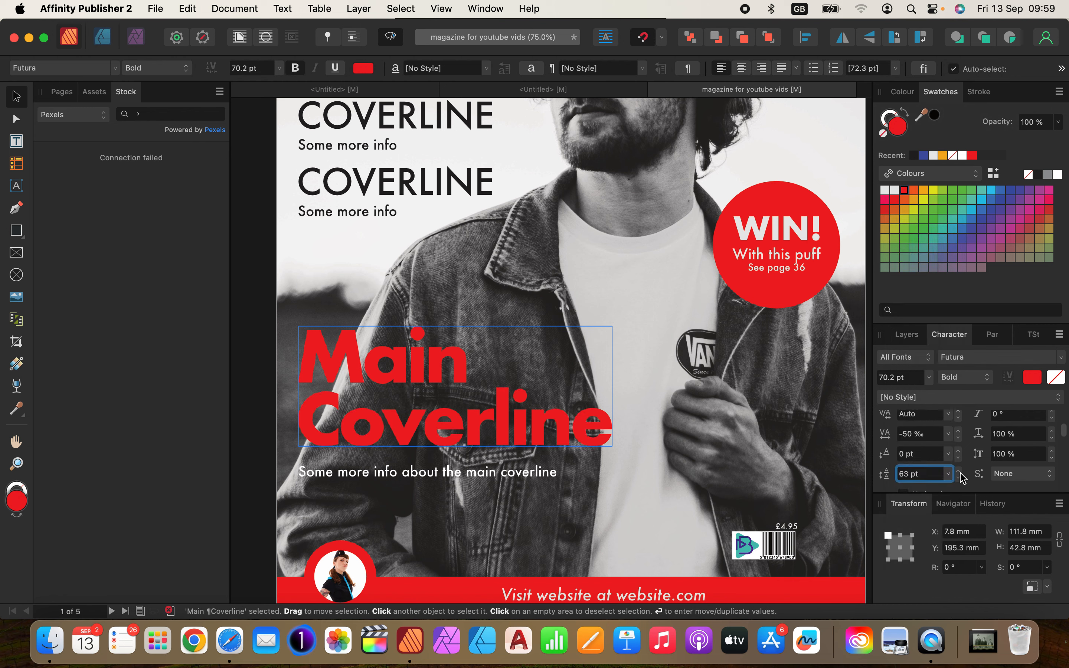
click(958, 471)
click(958, 471)
click(958, 471)
click(961, 471)
click(961, 471)
click(962, 473)
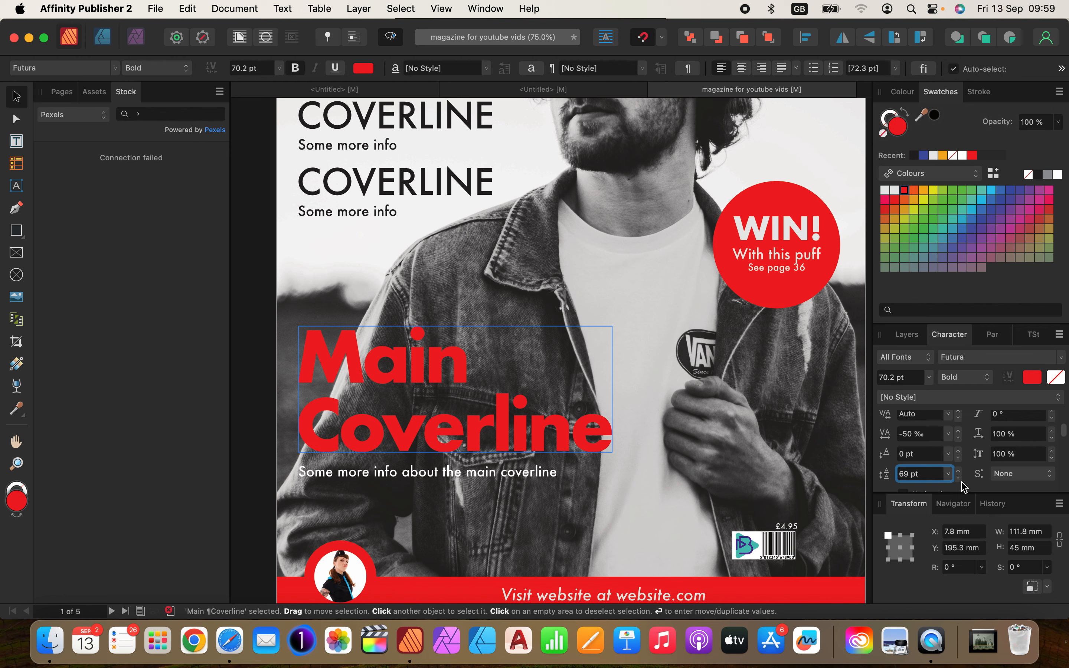
click(960, 478)
click(959, 478)
click(959, 478)
click(960, 478)
click(959, 478)
click(959, 478)
click(959, 478)
click(960, 478)
click(959, 478)
click(959, 478)
click(959, 478)
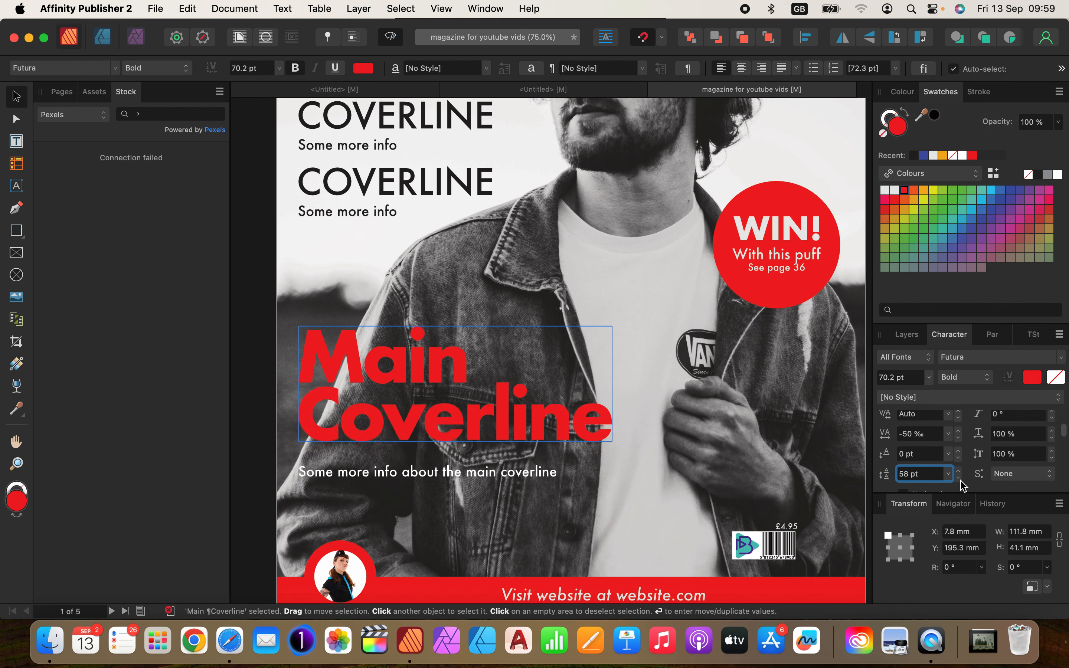
click(959, 477)
click(960, 478)
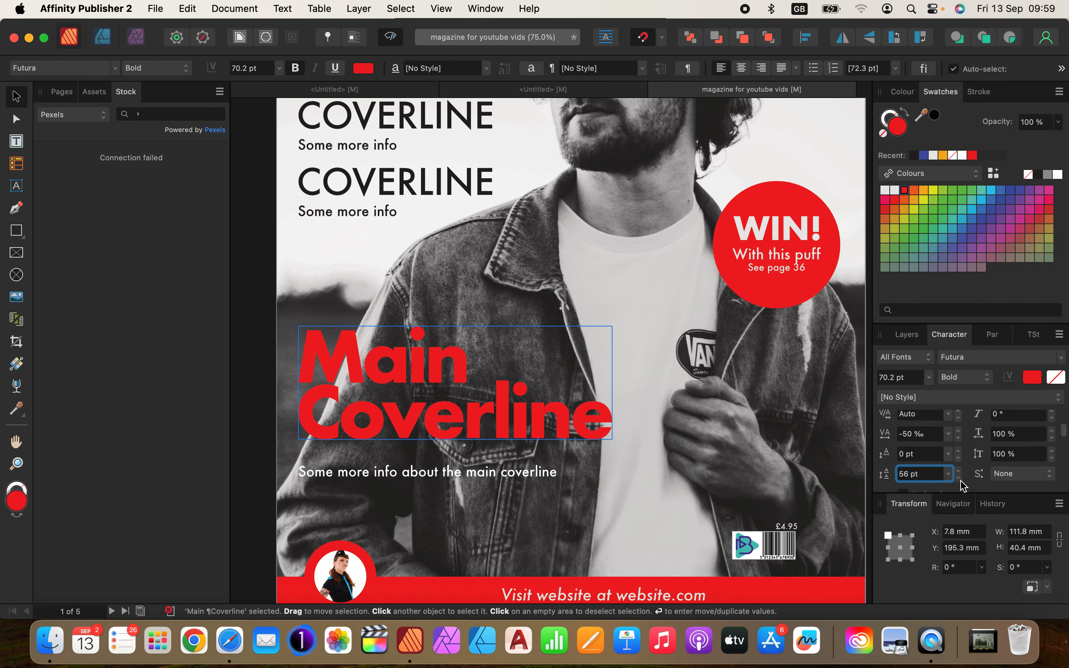
click(959, 471)
click(959, 471)
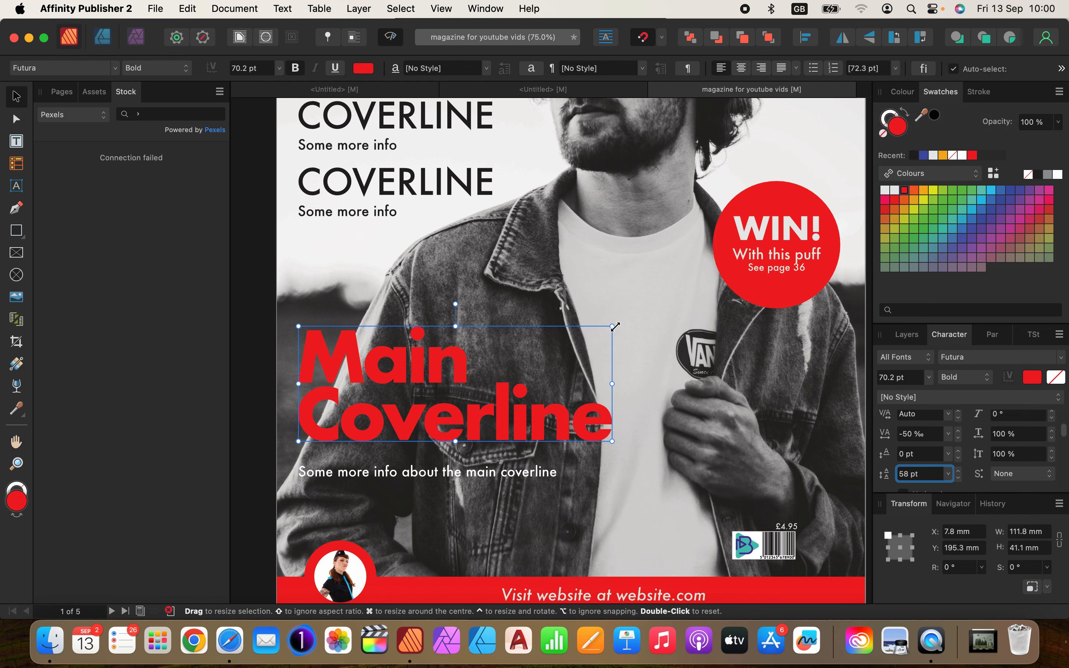
- Turn off preview mode and scale the Main Coverline heading down proportionally to about 105 mm wide
key(ctrl+w)
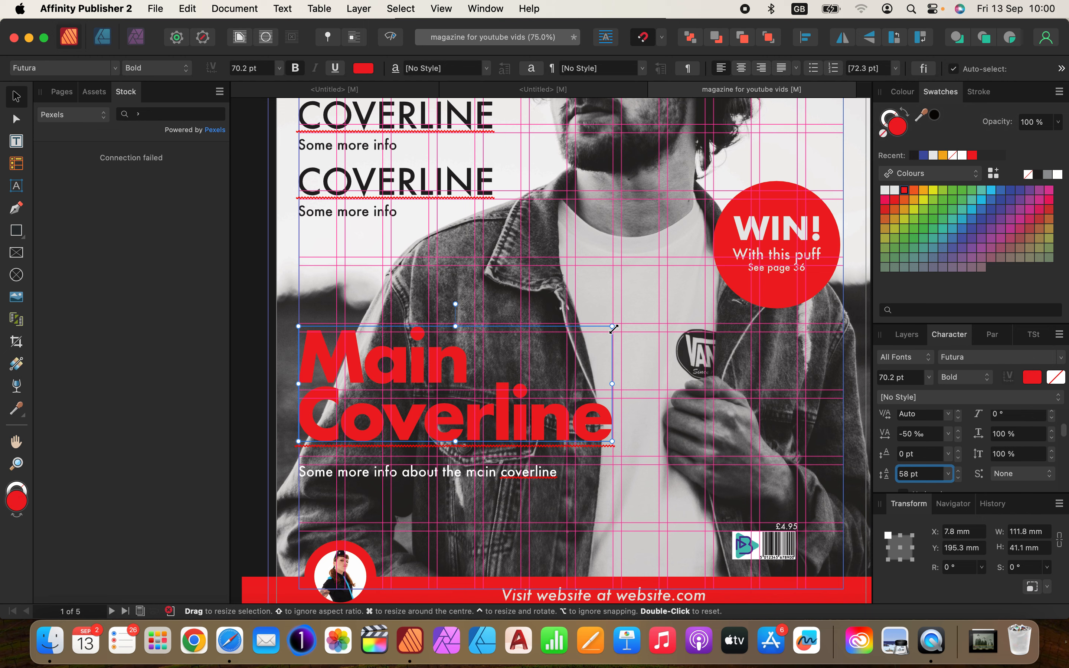
click(496, 278)
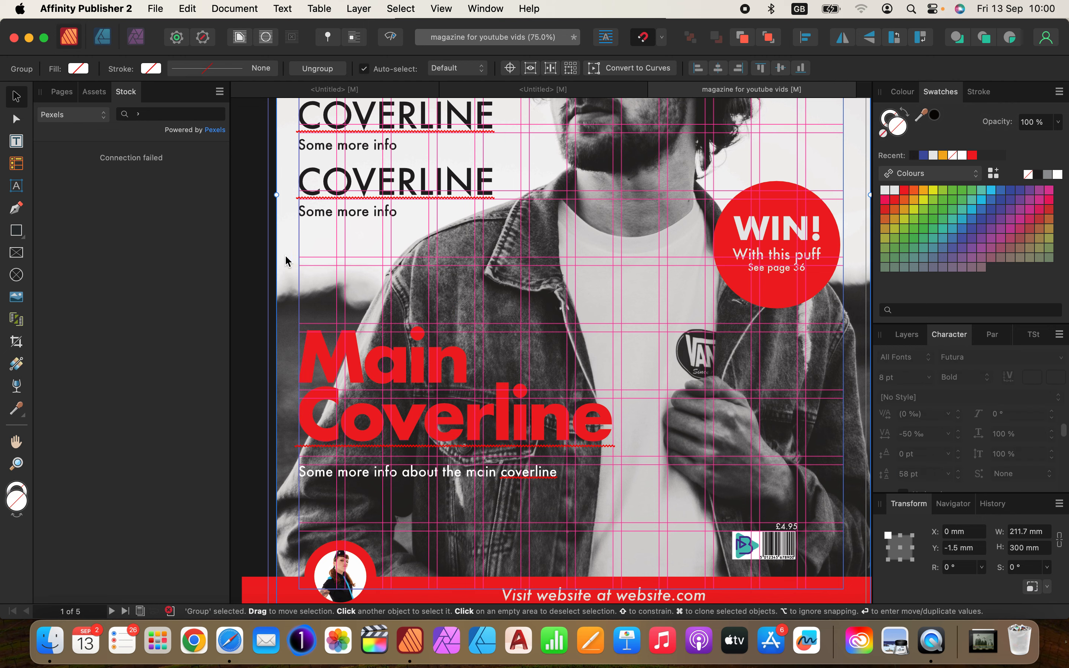
mouse_move(280, 259)
mouse_down()
mouse_move(288, 262)
mouse_move(274, 258)
mouse_up()
click(605, 431)
drag(612, 441, 592, 438)
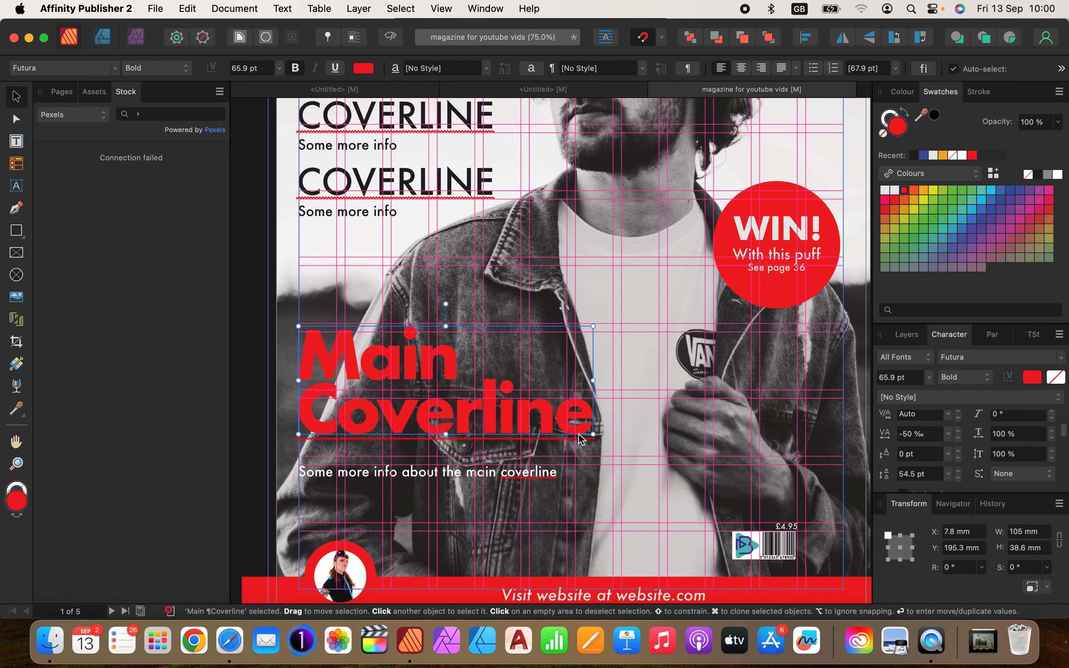
- Move the info line below the Main Coverline heading up to about Y 240.5 mm
click(261, 309)
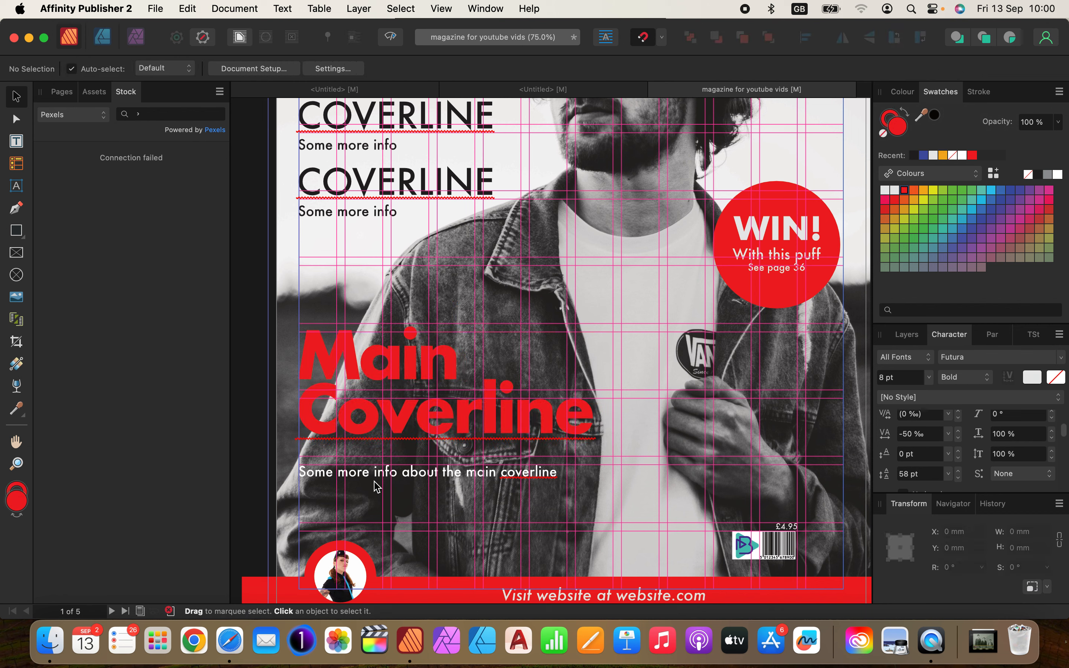
click(400, 469)
drag(402, 469, 400, 464)
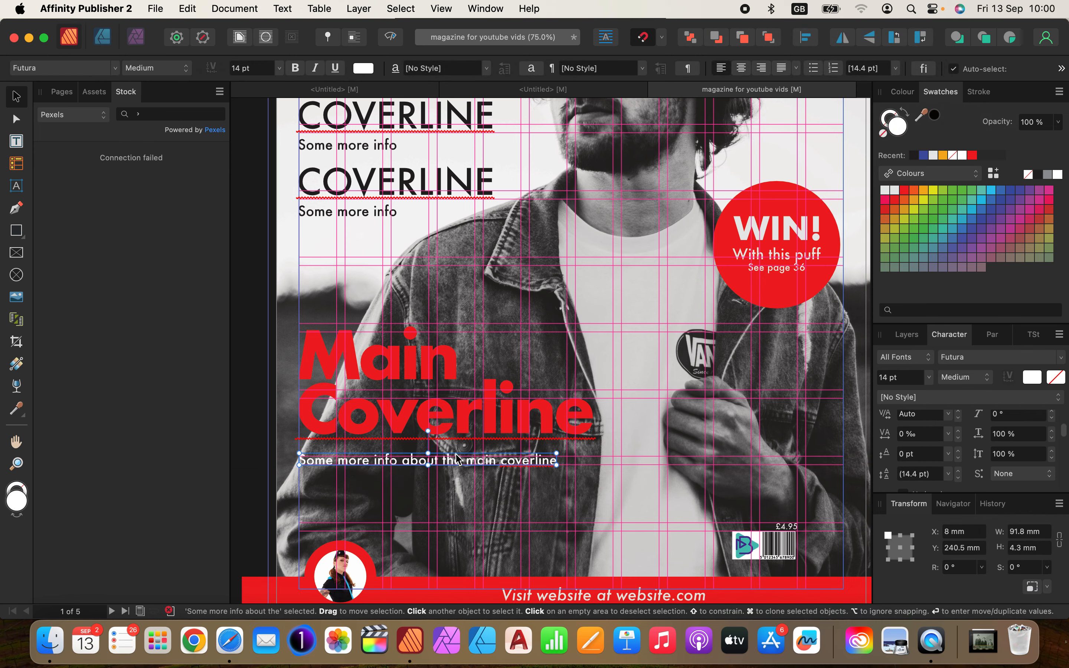
- Review the cover's text layout from the main coverline up to the masthead
scroll(467, 412, up, 3)
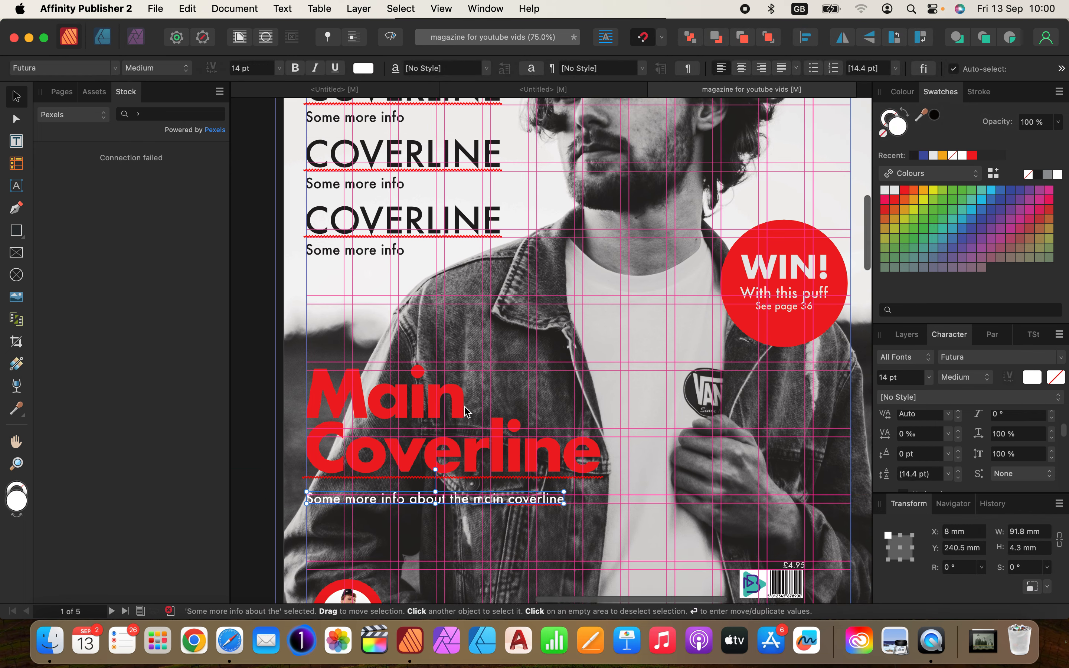
scroll(468, 412, up, 3)
scroll(467, 412, down, 5)
scroll(467, 412, right, 3)
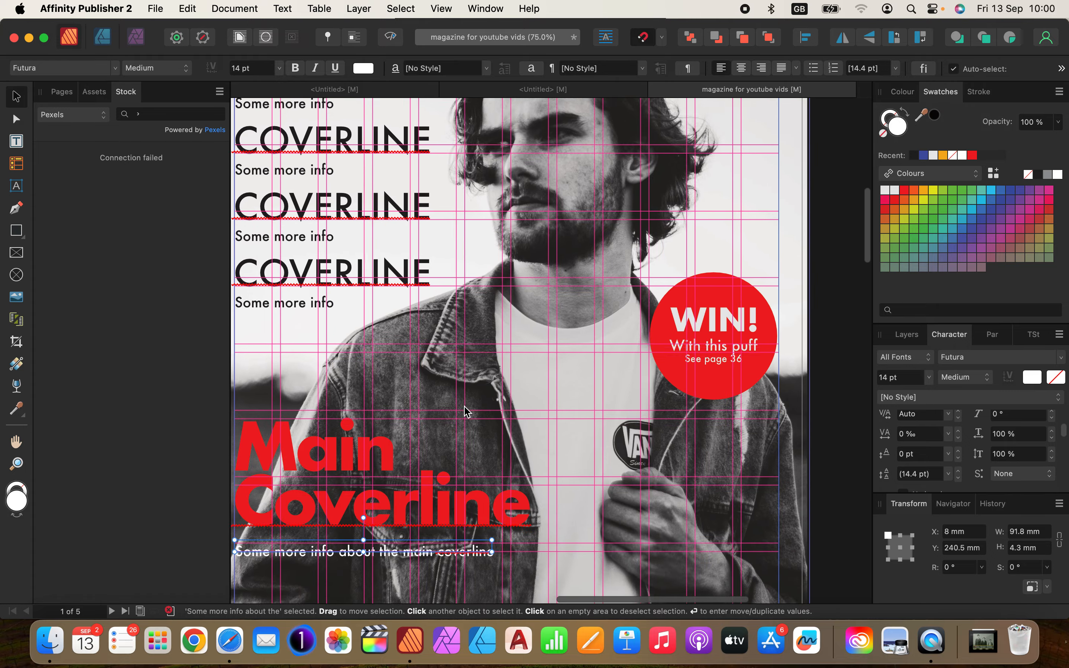
scroll(467, 412, down, 5)
scroll(467, 412, left, 3)
scroll(467, 412, up, 3)
scroll(467, 412, up, 1)
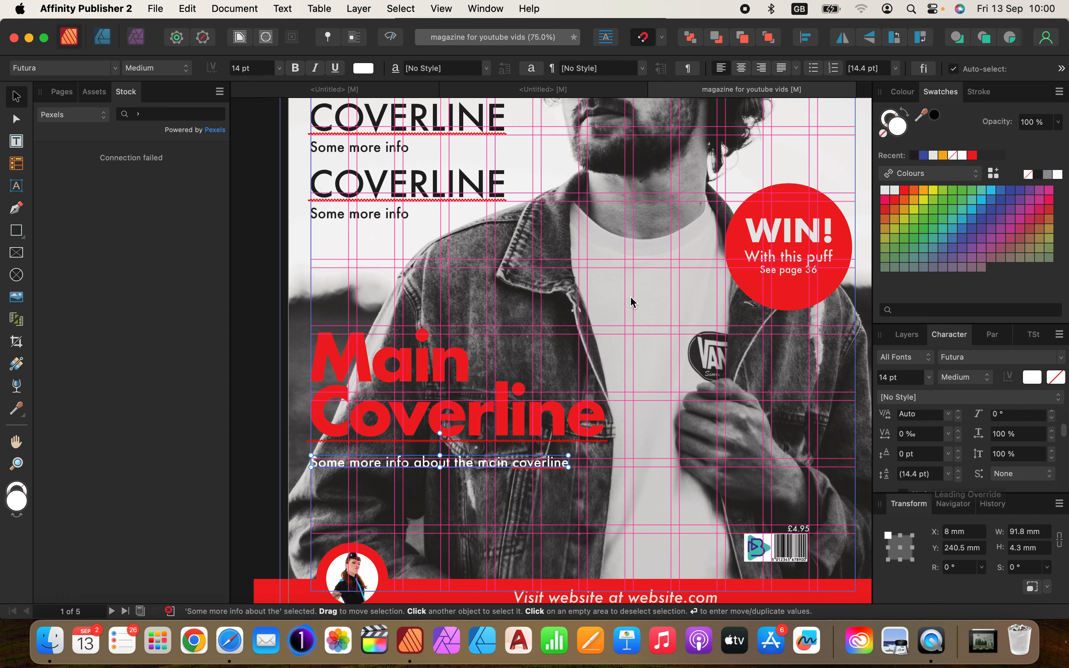
scroll(632, 303, up, 5)
scroll(631, 302, up, 5)
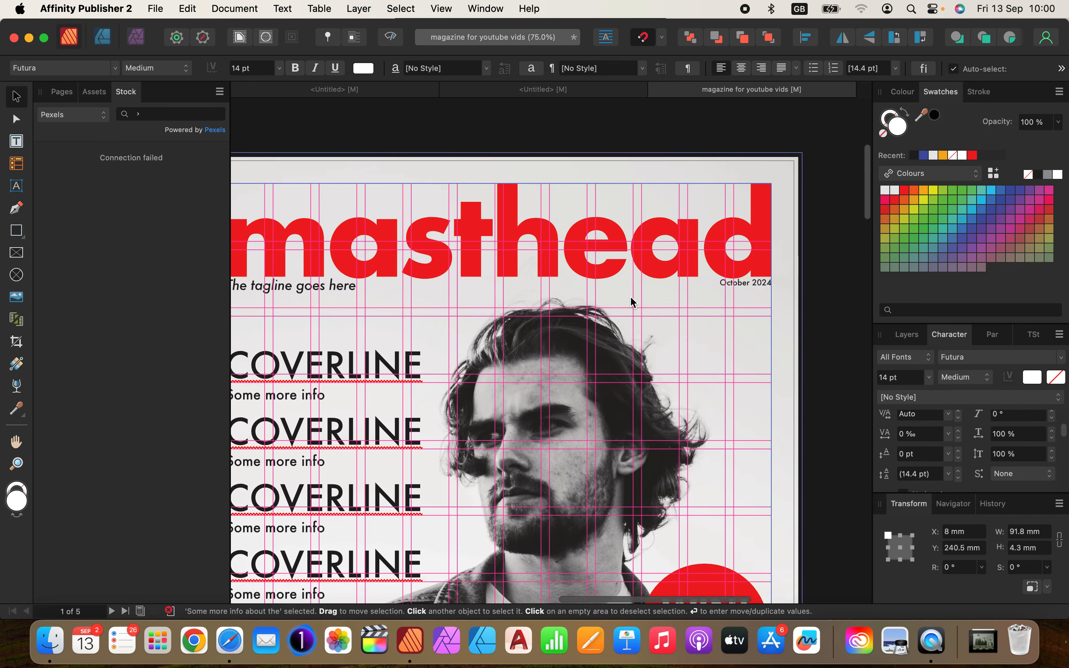
- Extend the bottom edge of the red website banner down to the bleed line at the foot of the cover
scroll(632, 303, left, 2)
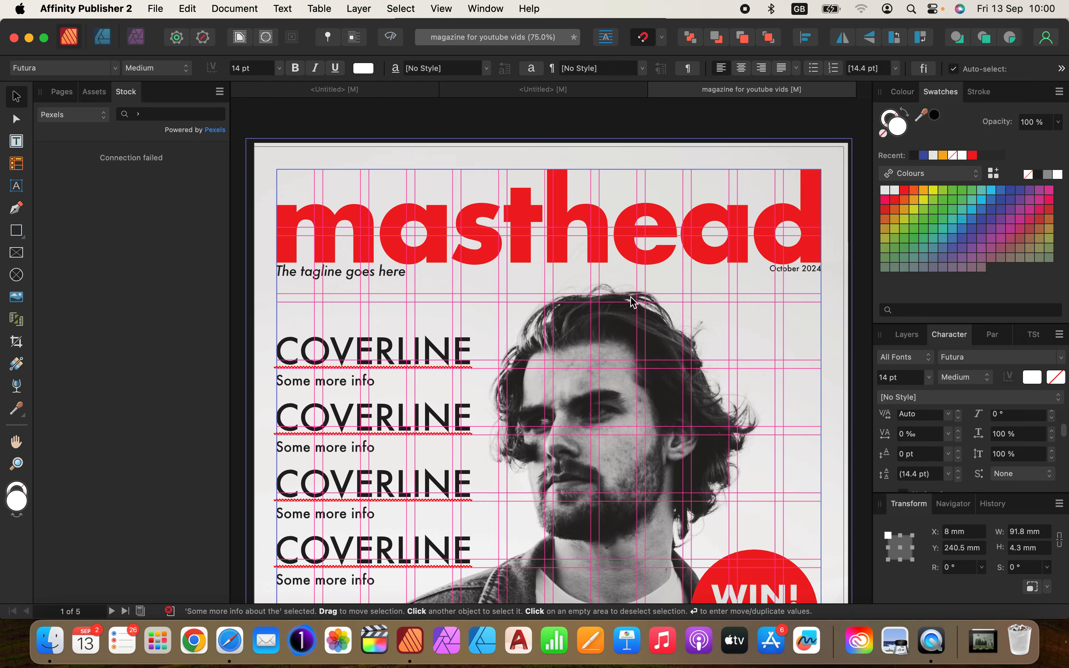
scroll(632, 303, down, 7)
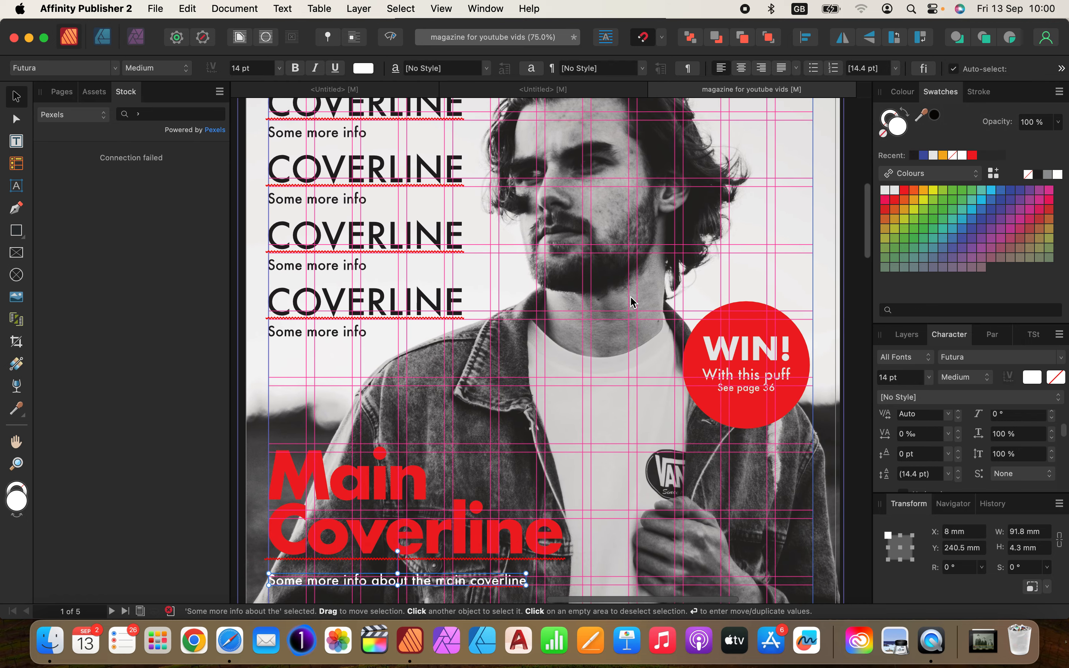
scroll(632, 302, down, 3)
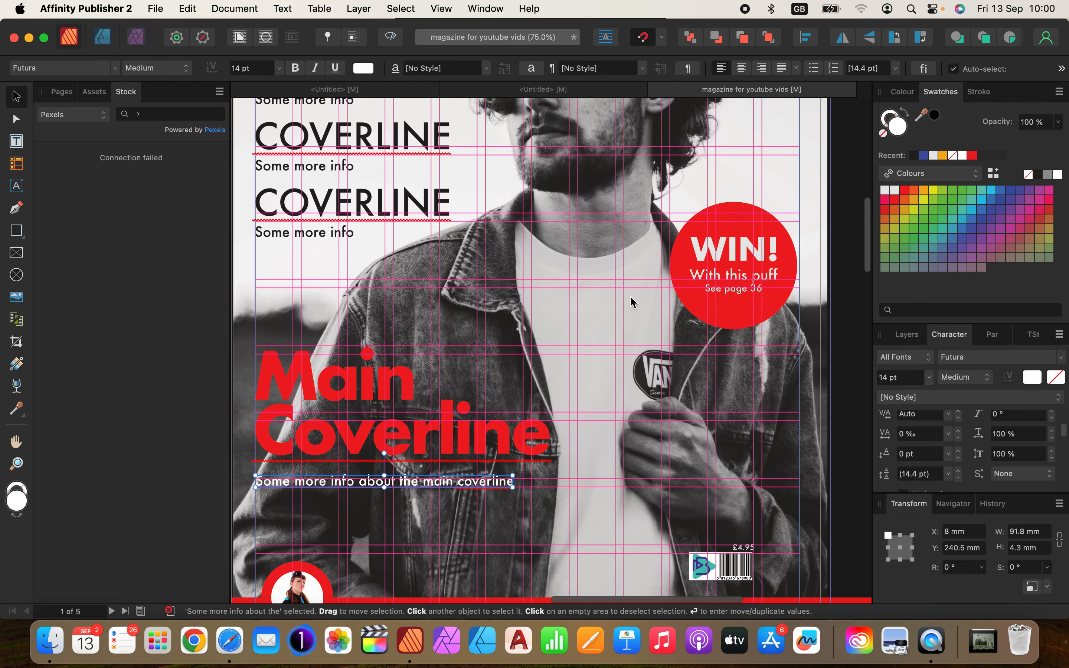
scroll(630, 297, down, 3)
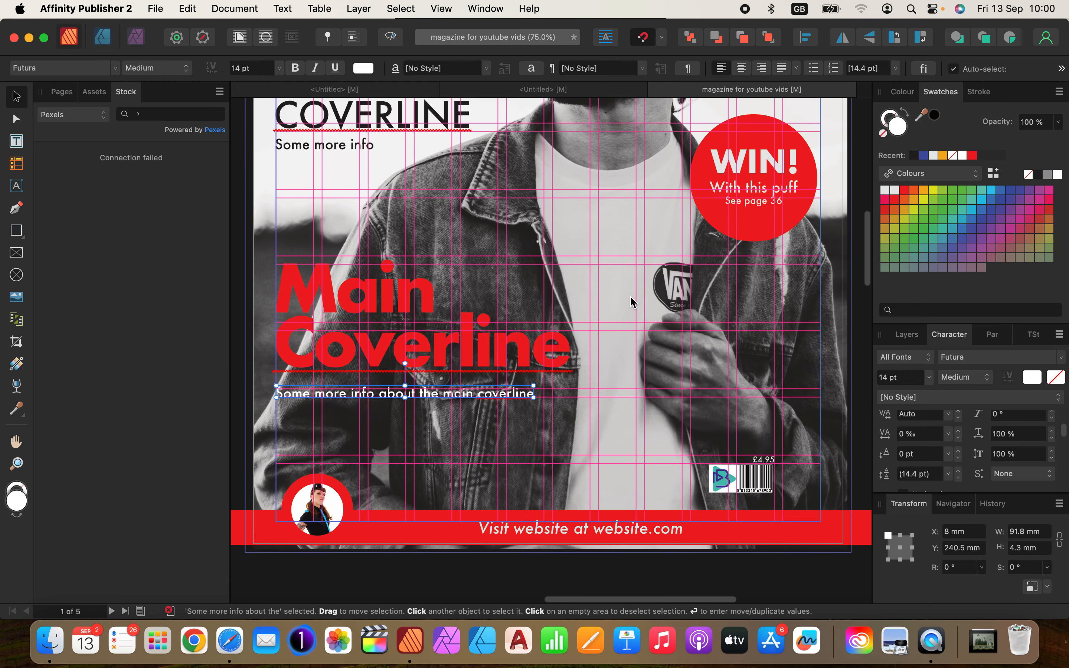
click(753, 532)
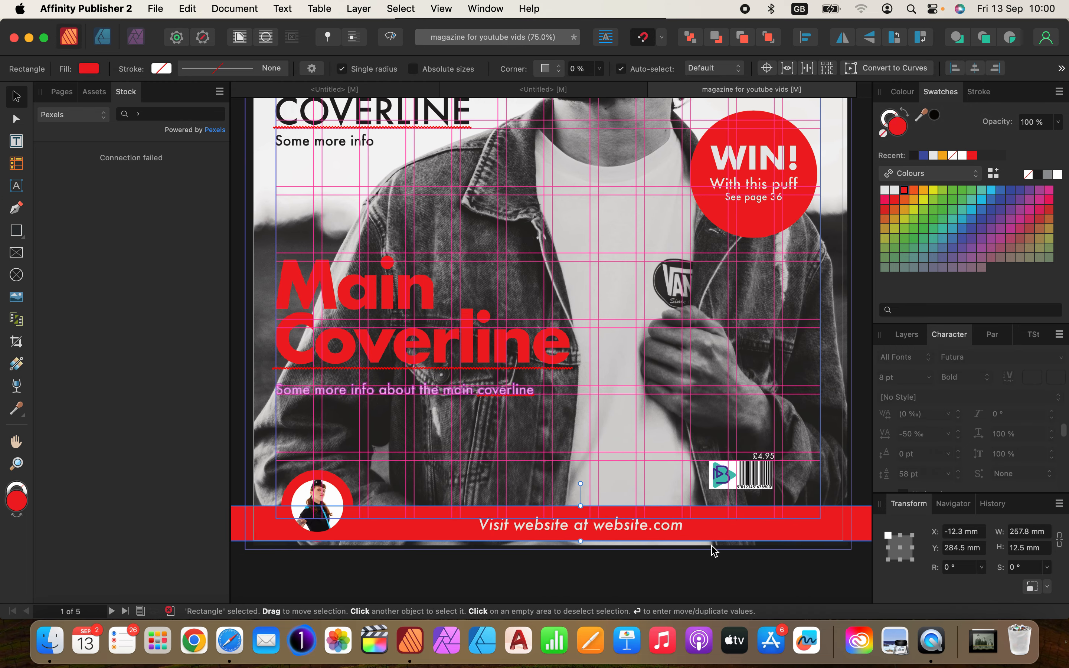
drag(580, 541, 579, 550)
click(577, 579)
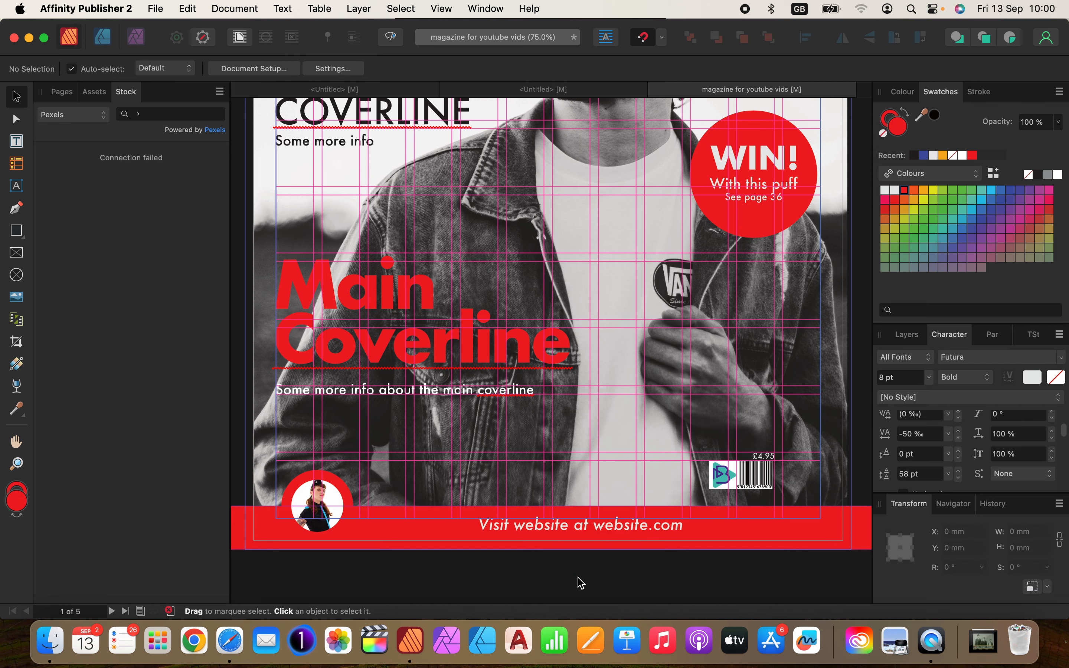
- Turn on preview mode and move the info line under the Main Coverline heading up to about Y 236.7 mm
key(super+0)
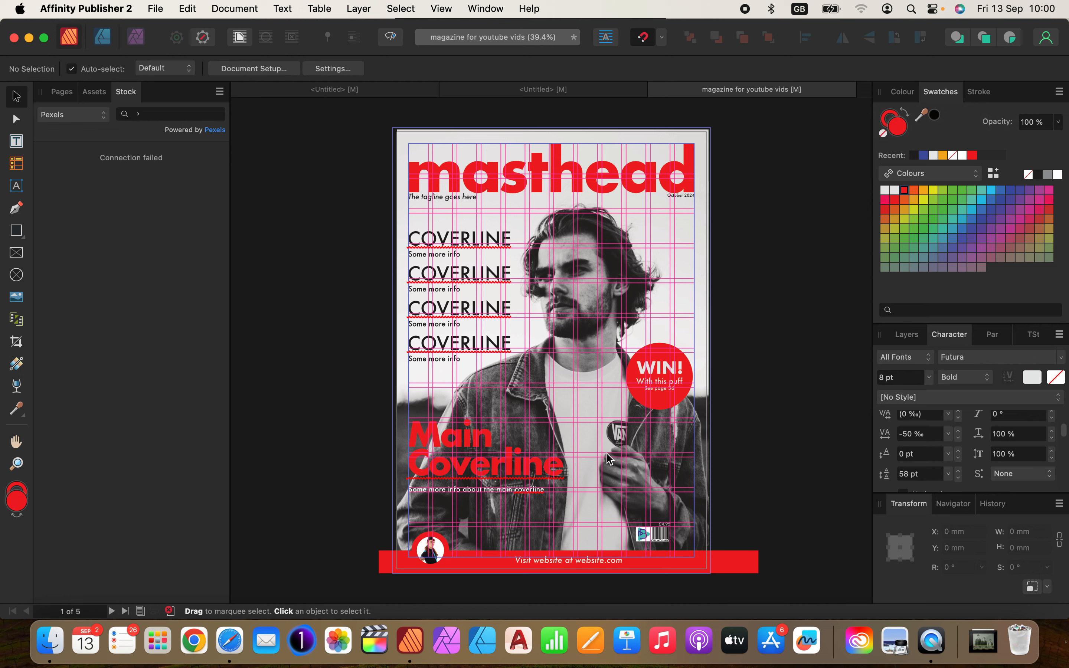
key(w)
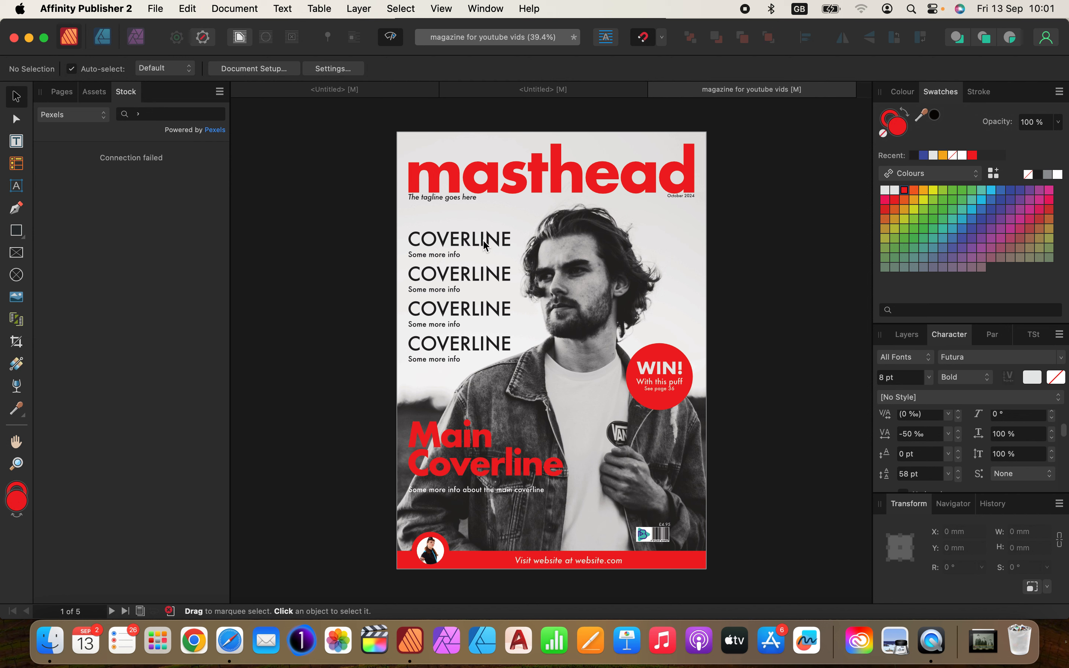
click(469, 492)
drag(471, 497, 469, 491)
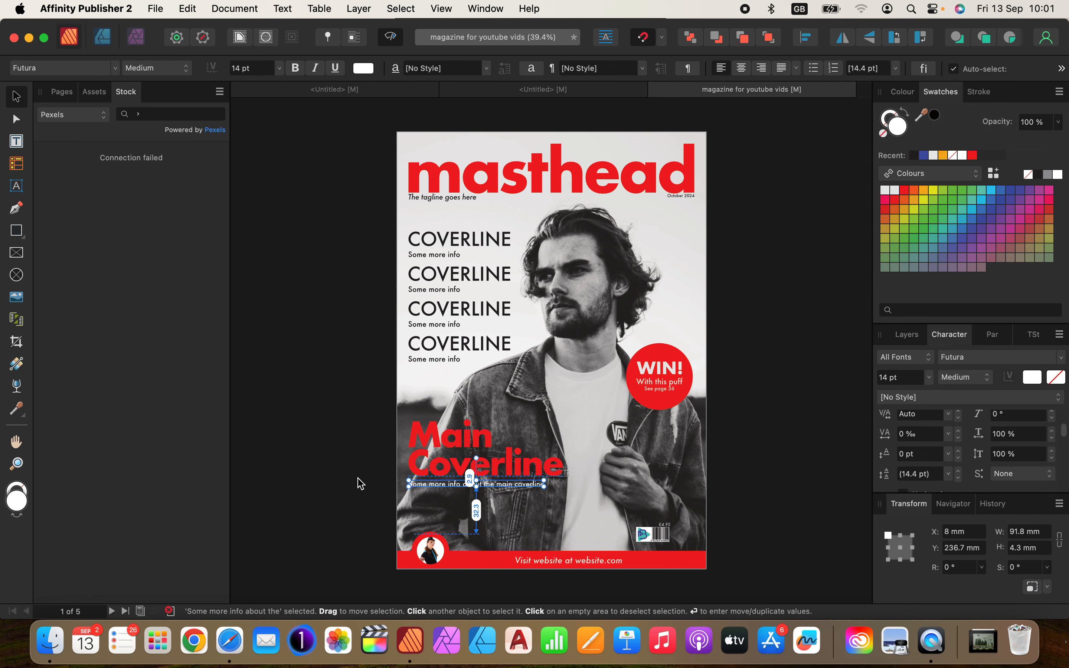
click(332, 483)
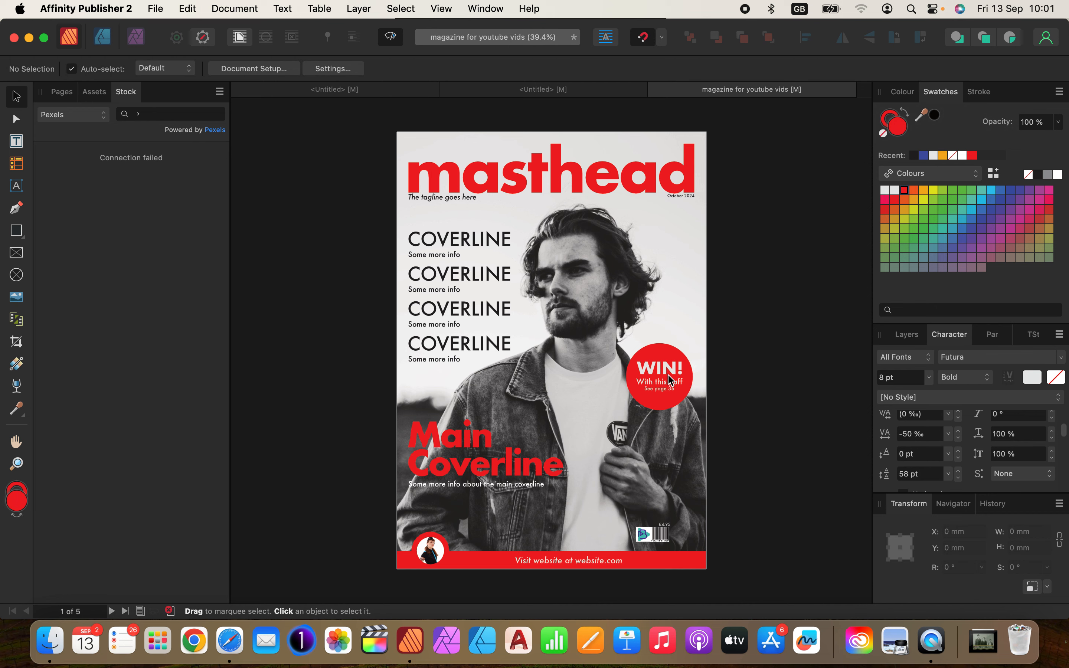
- Draw a circle about 76.6 mm wide overlapping the WIN! puff and remove its fill, keeping the red stroke
click(666, 347)
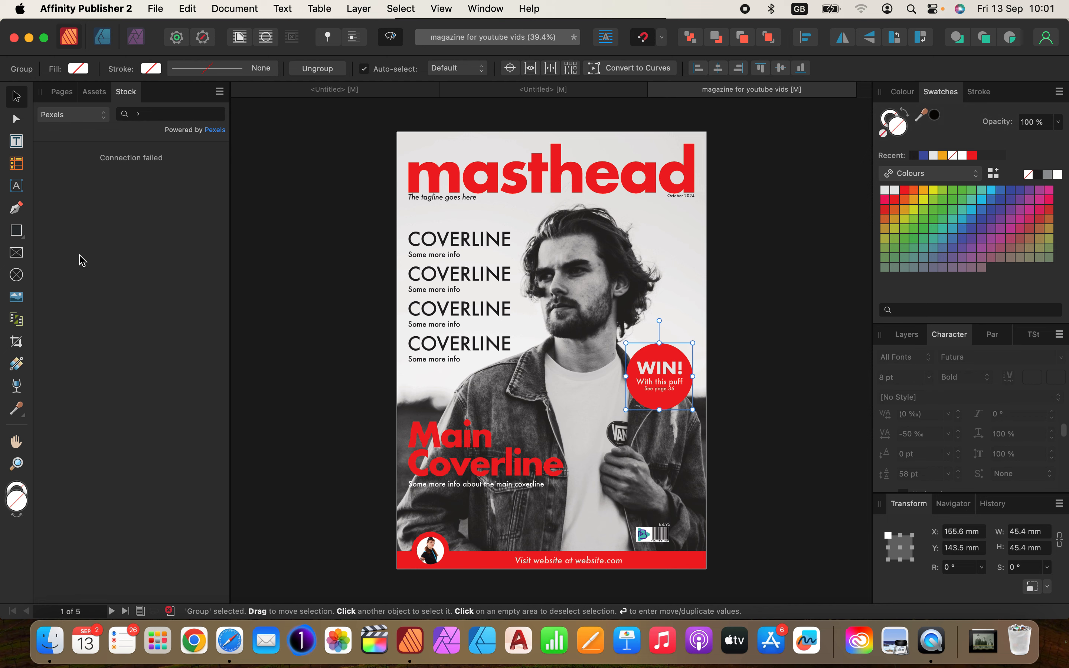
click(17, 232)
drag(16, 234, 74, 219)
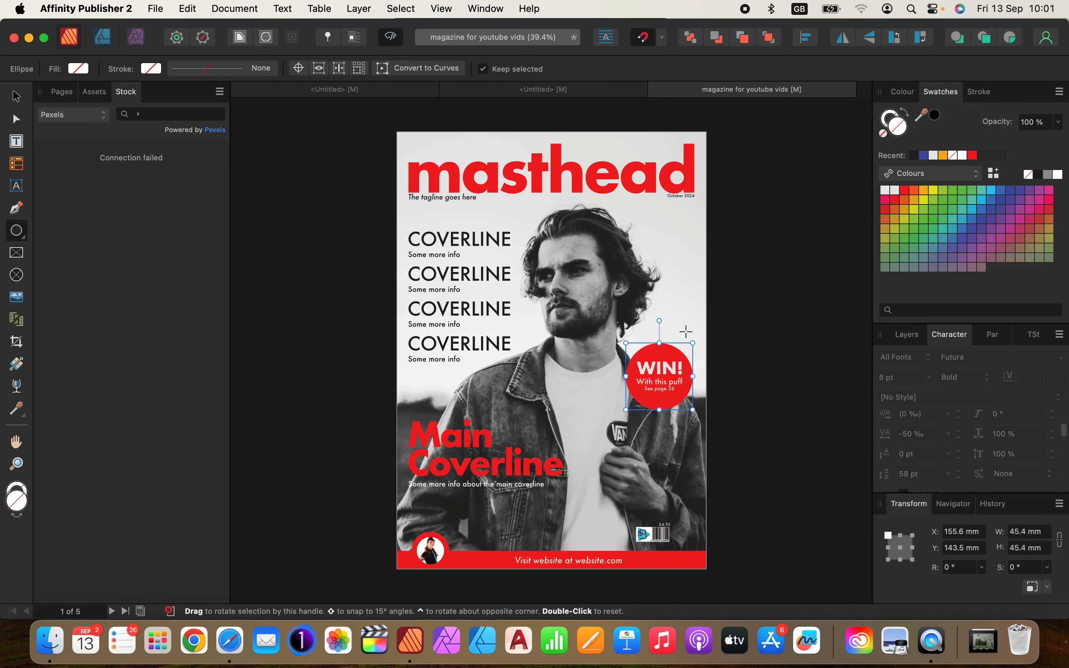
drag(663, 307, 772, 419)
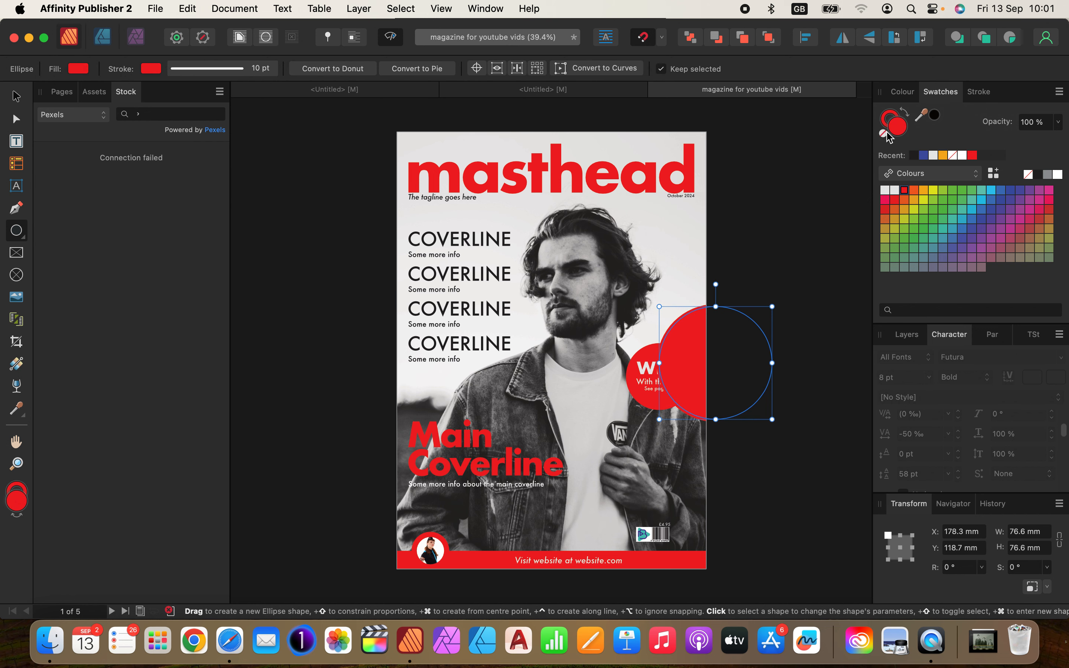
click(882, 133)
- Move the unfilled circle over the WIN! puff and resize it to a surrounding ring about 53.4 mm wide
click(18, 98)
drag(756, 327, 688, 357)
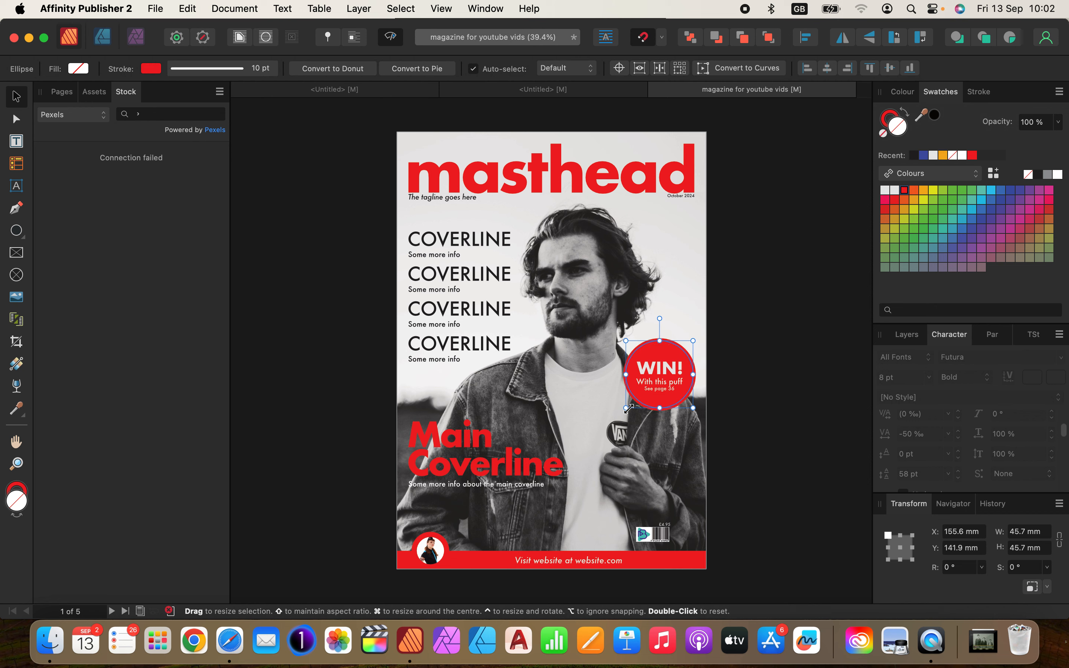
drag(627, 409, 623, 415)
drag(693, 341, 697, 336)
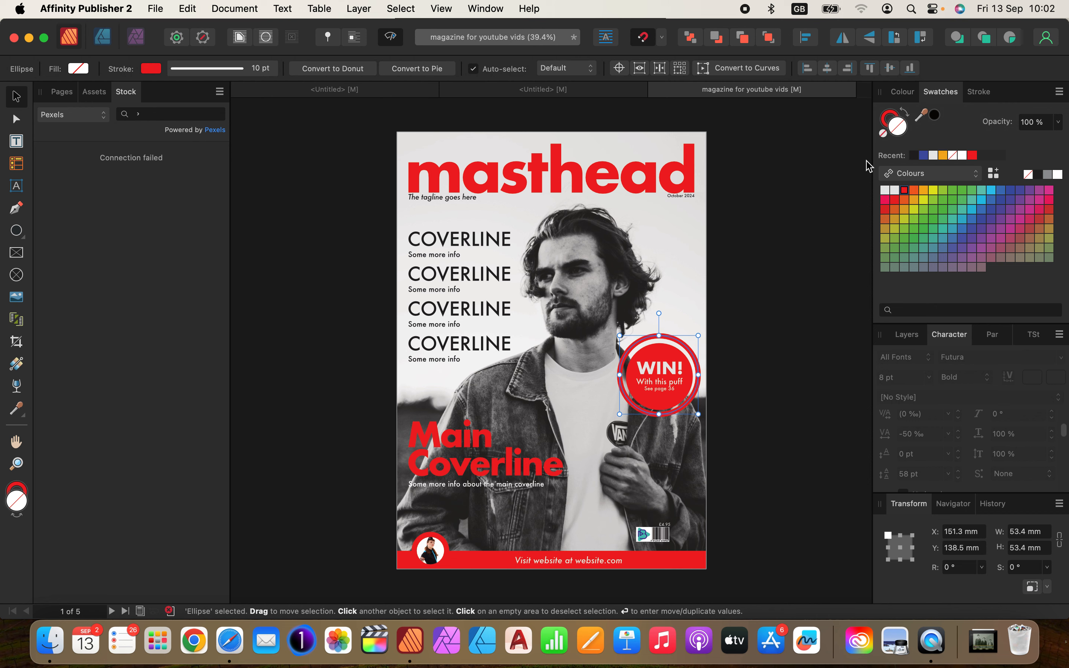
- Set the ring's stroke width to 1.5 pt and scale the ring down proportionally to about 49.7 mm wide
click(979, 92)
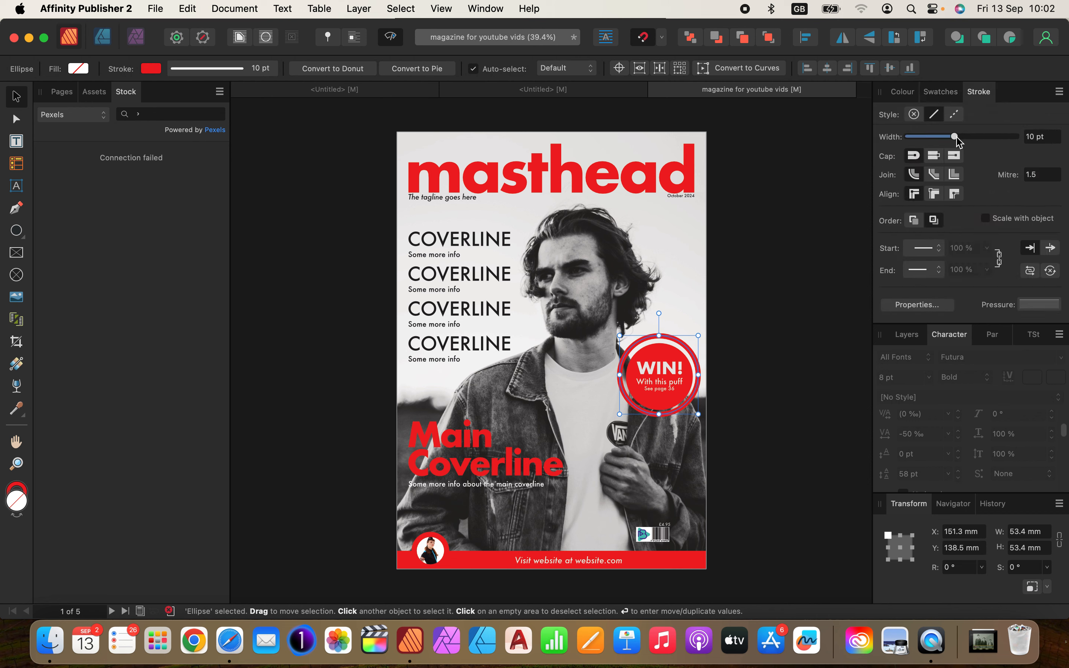
drag(955, 138, 936, 146)
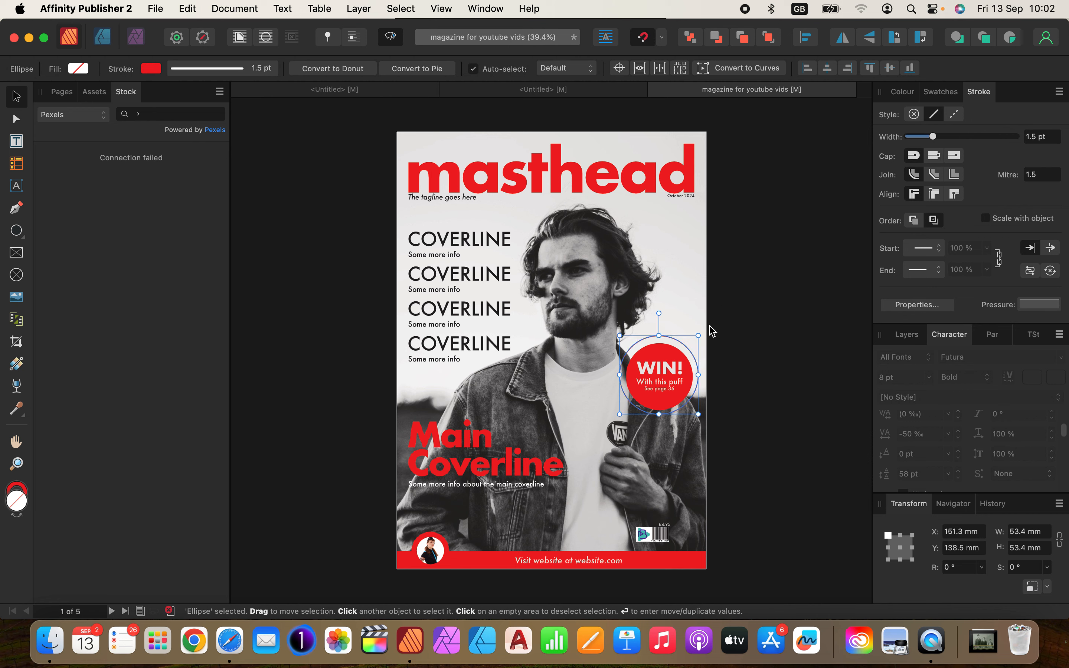
drag(700, 336, 693, 341)
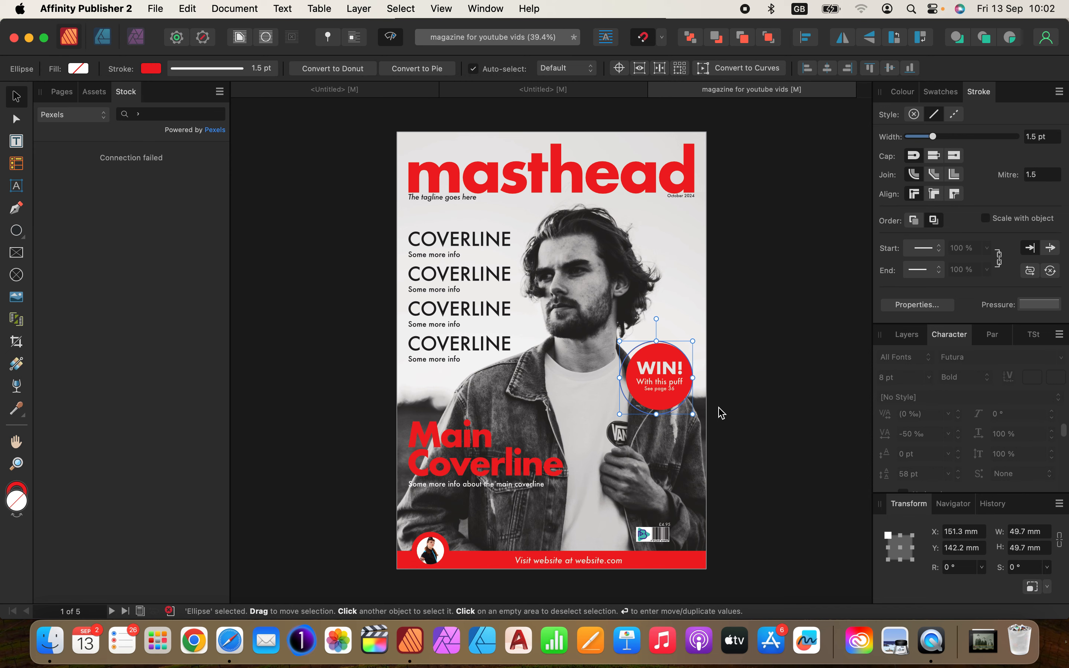
- Align the ring and the WIN! puff group to each other's centres, both horizontally and vertically
key(super+plus)
key(super+plus)
key(super+plus)
scroll(721, 413, right, 6)
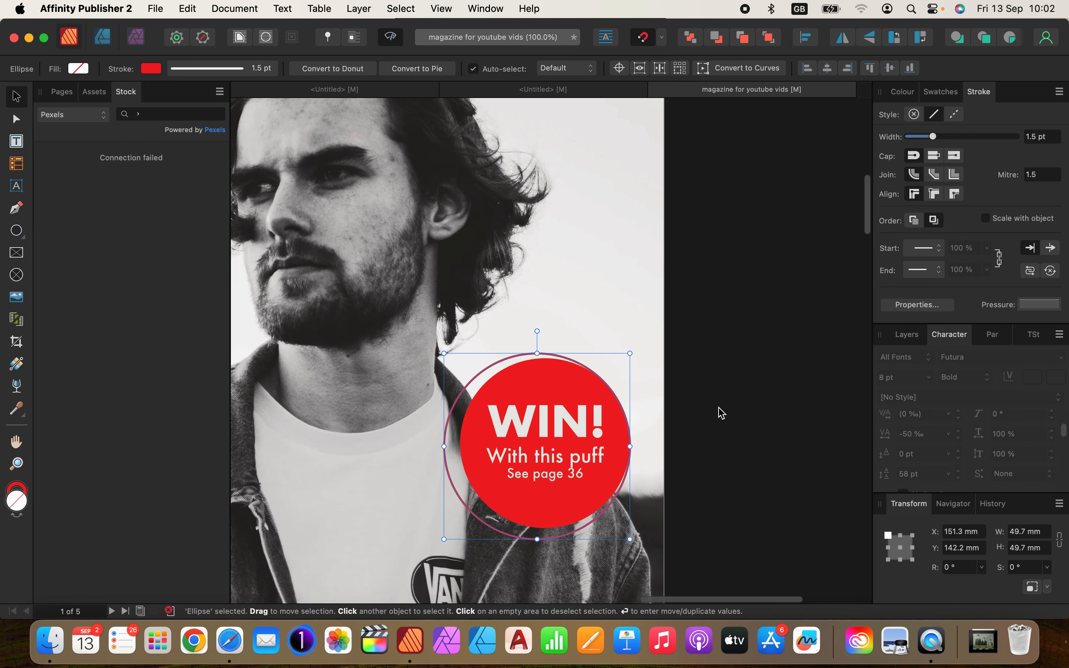
scroll(721, 413, right, 3)
click(679, 387)
click(478, 353)
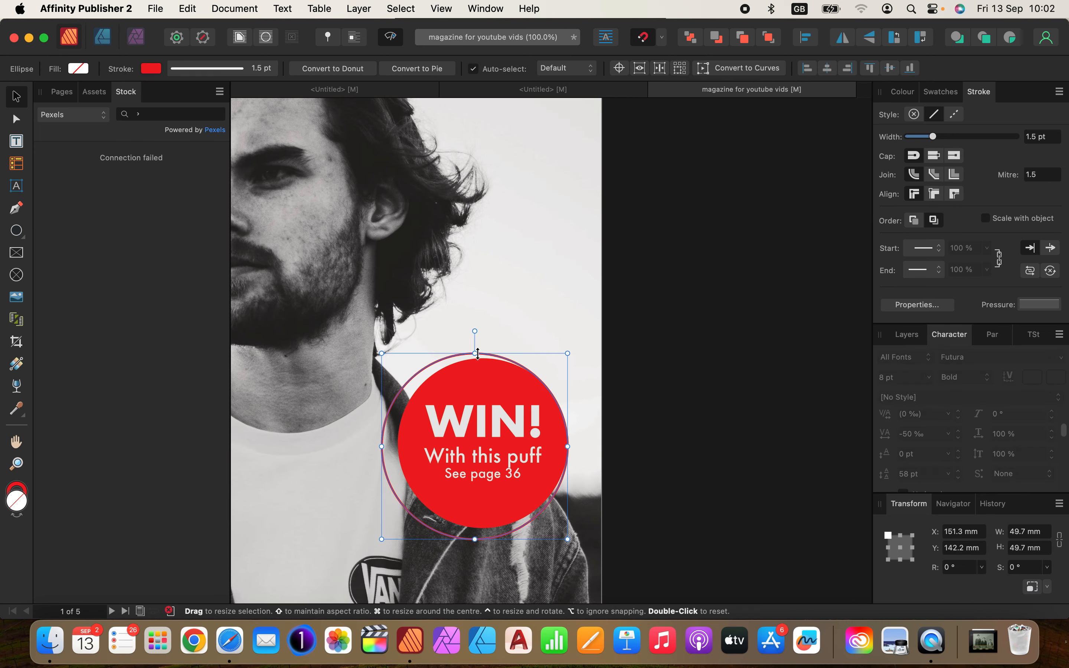
shift+click(458, 405)
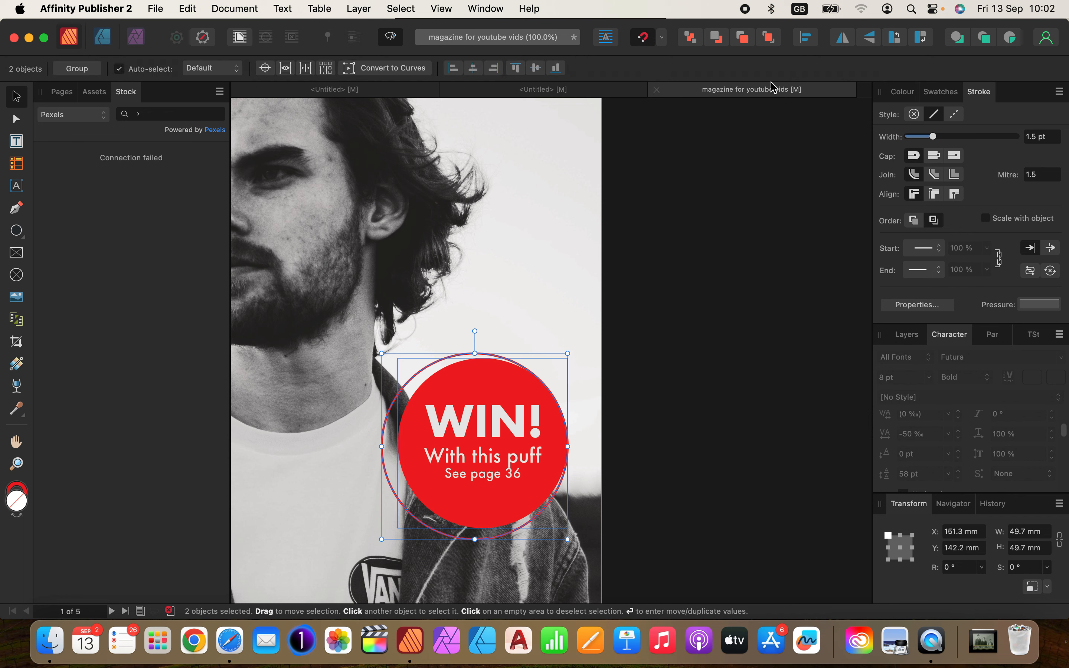
click(805, 37)
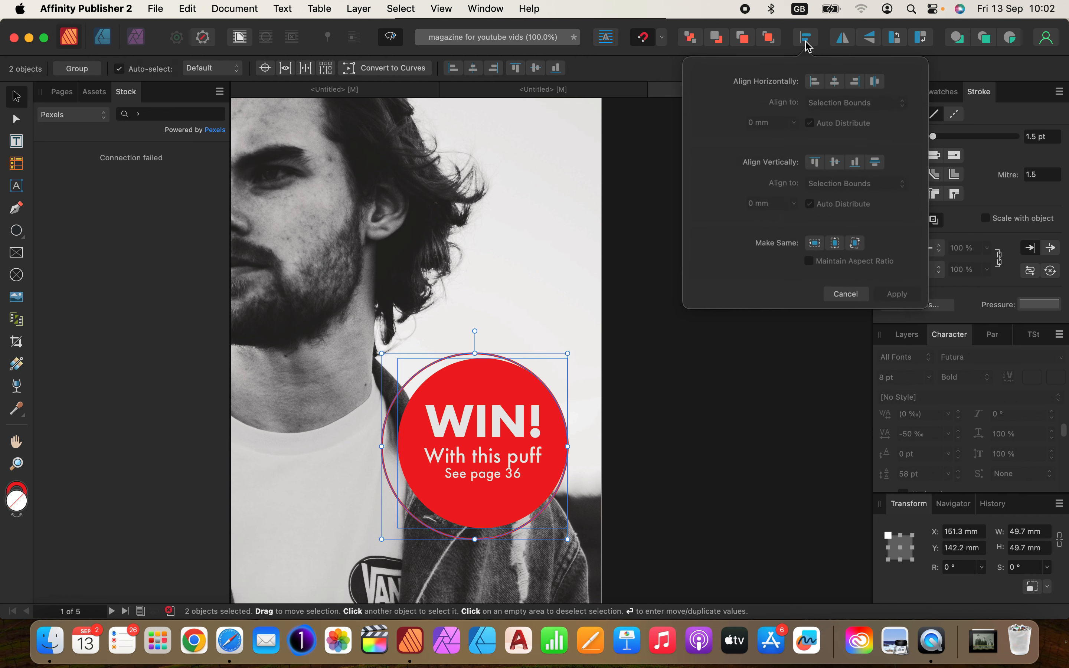
click(836, 83)
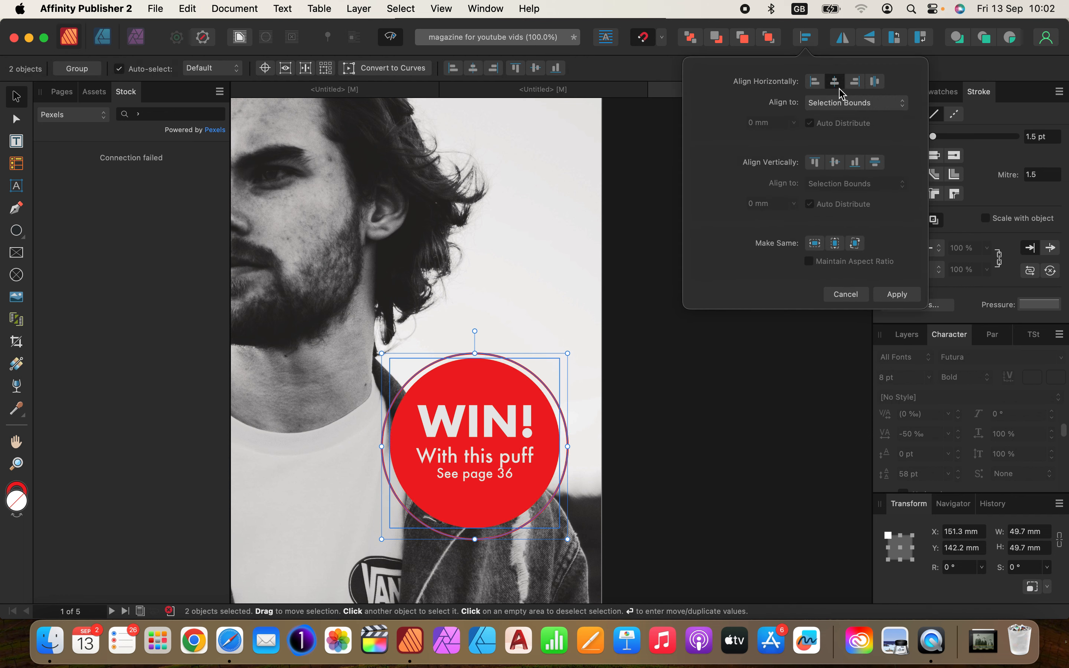
click(834, 163)
click(754, 410)
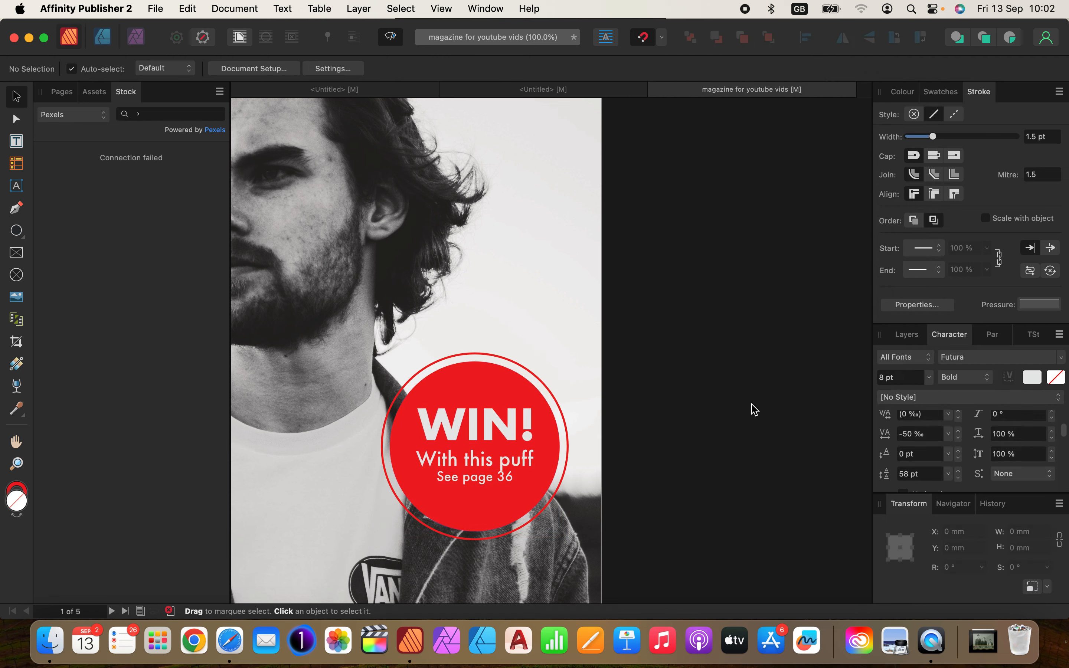
- Change the stroke style of the ring around the WIN! puff to a dashed line
click(955, 116)
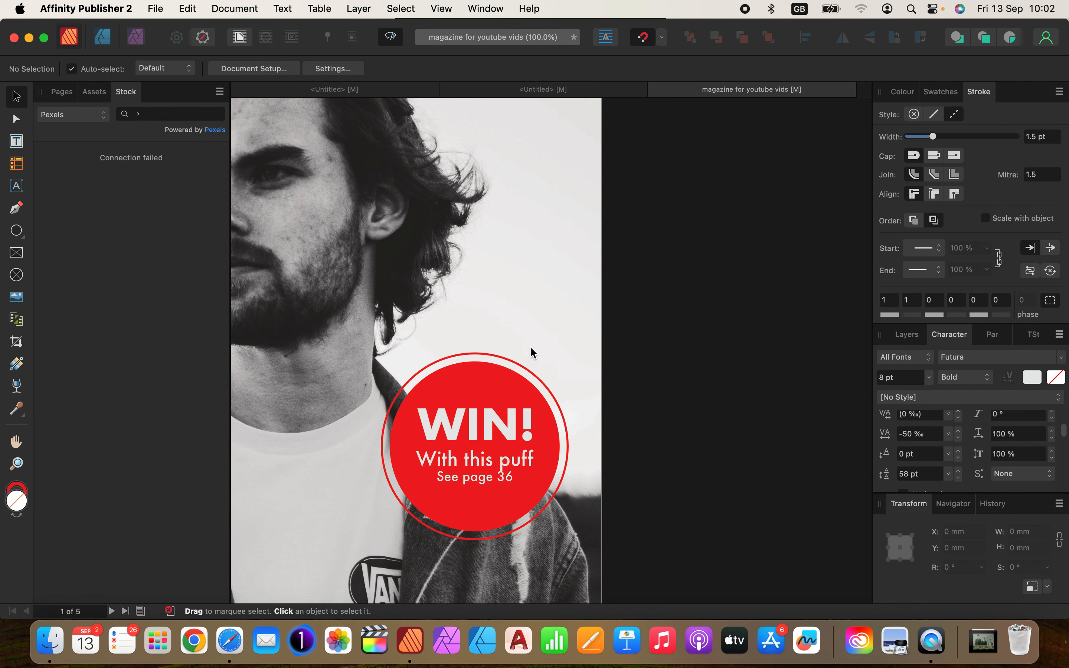
click(520, 365)
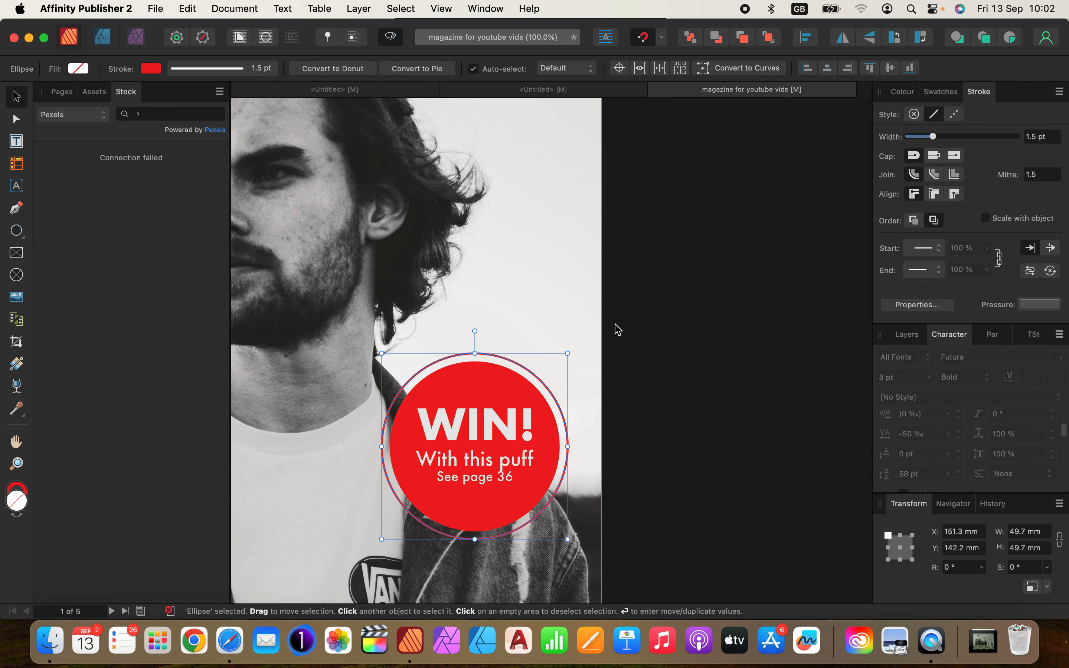
click(958, 115)
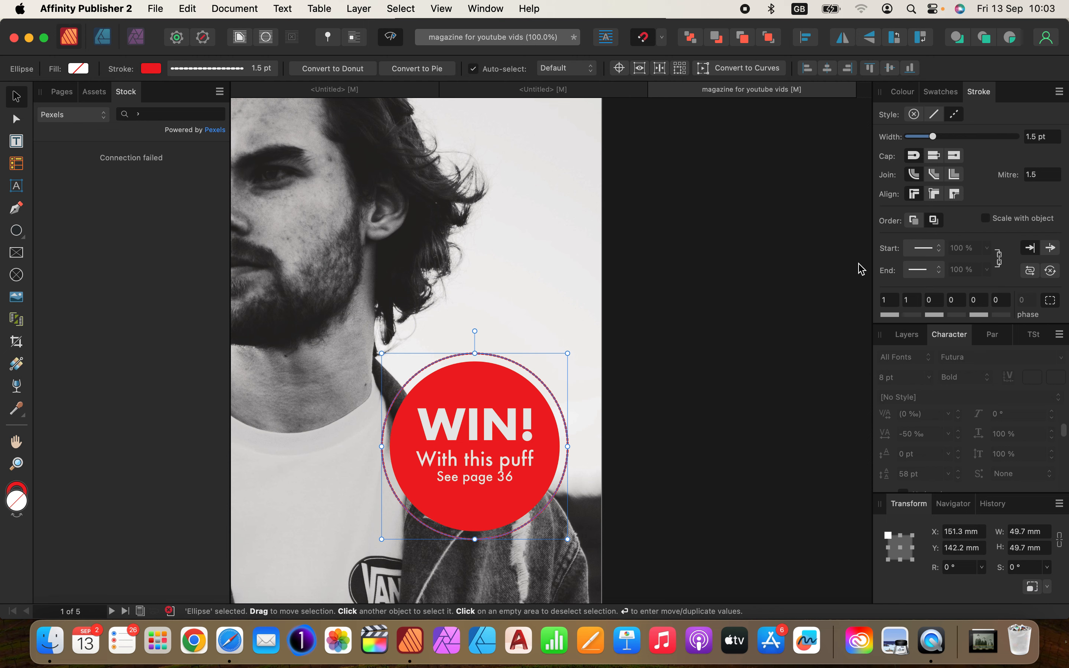
click(842, 303)
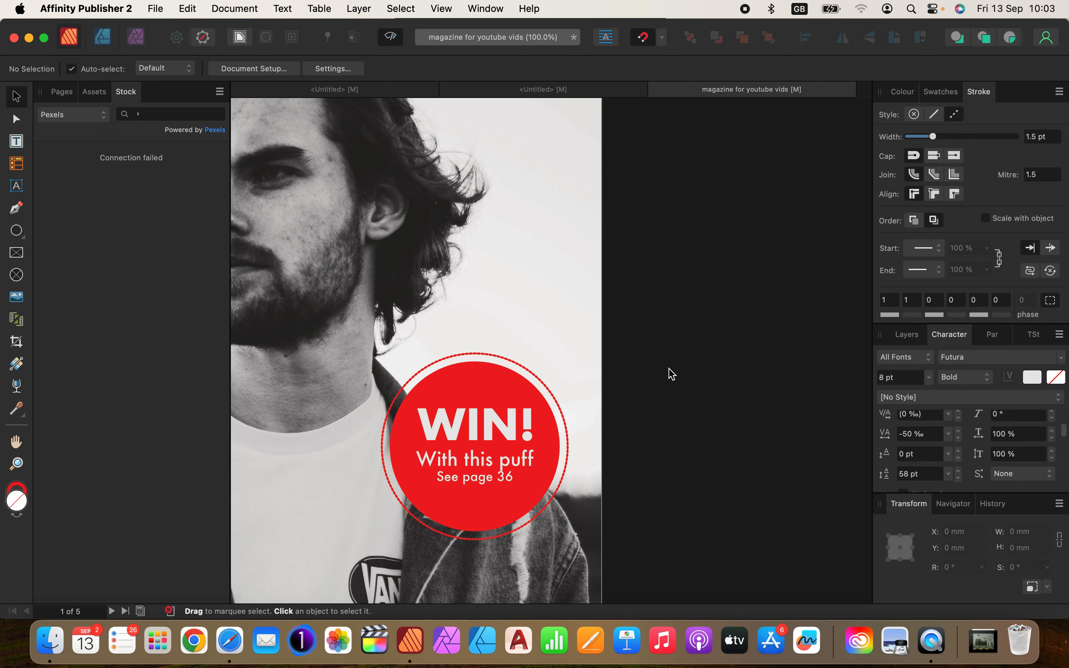
- Give the solid red circle of the WIN! puff a dashed 2 pt outline for a scalloped edge
key(super+equal)
key(super+equal)
key(super+equal)
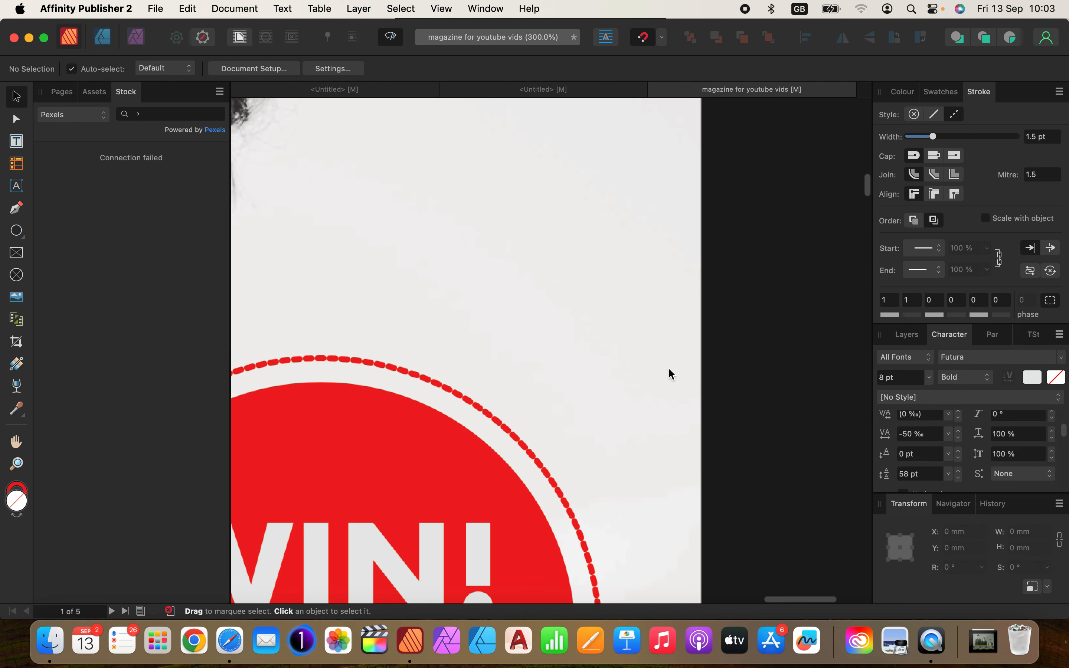
scroll(668, 367, left, 5)
scroll(668, 367, down, 3)
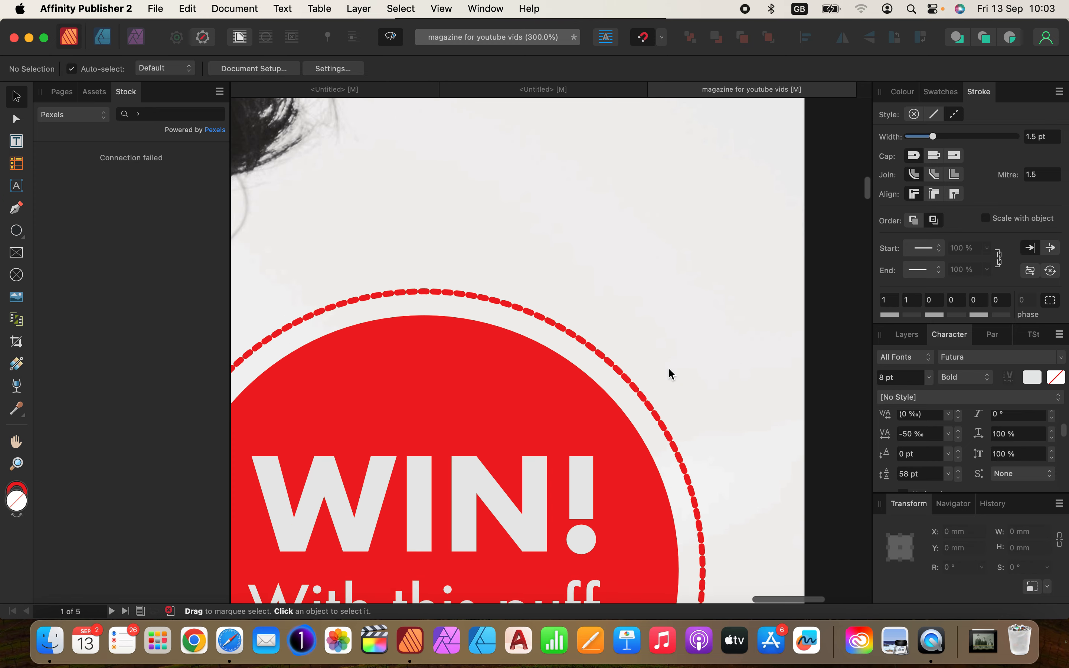
scroll(667, 367, left, 3)
scroll(668, 368, down, 2)
click(663, 340)
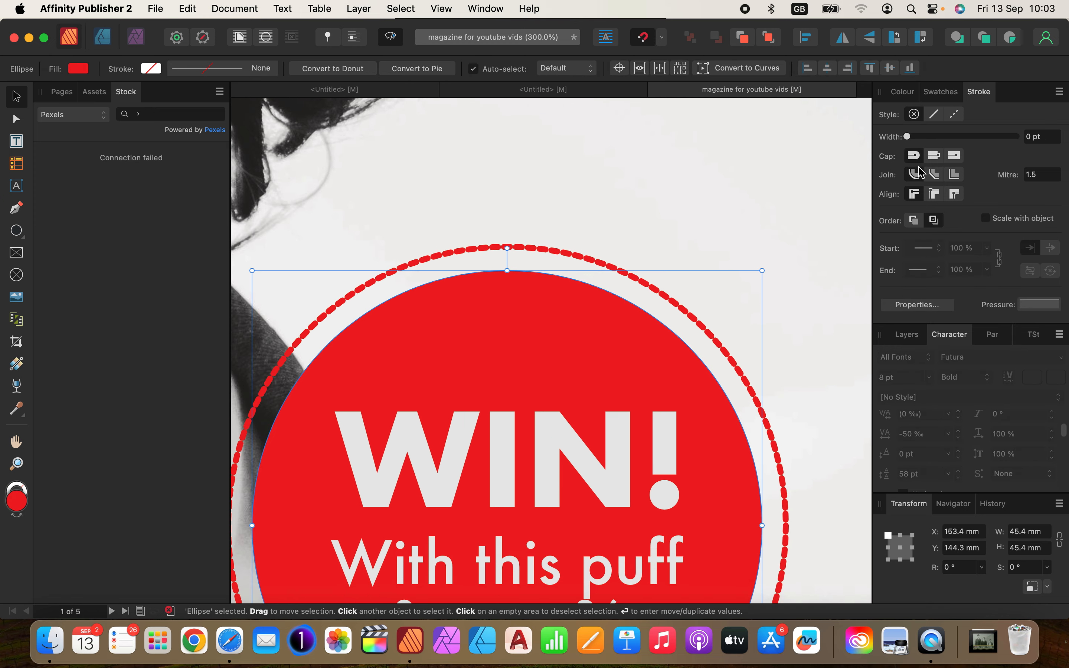
click(954, 116)
drag(914, 139, 936, 141)
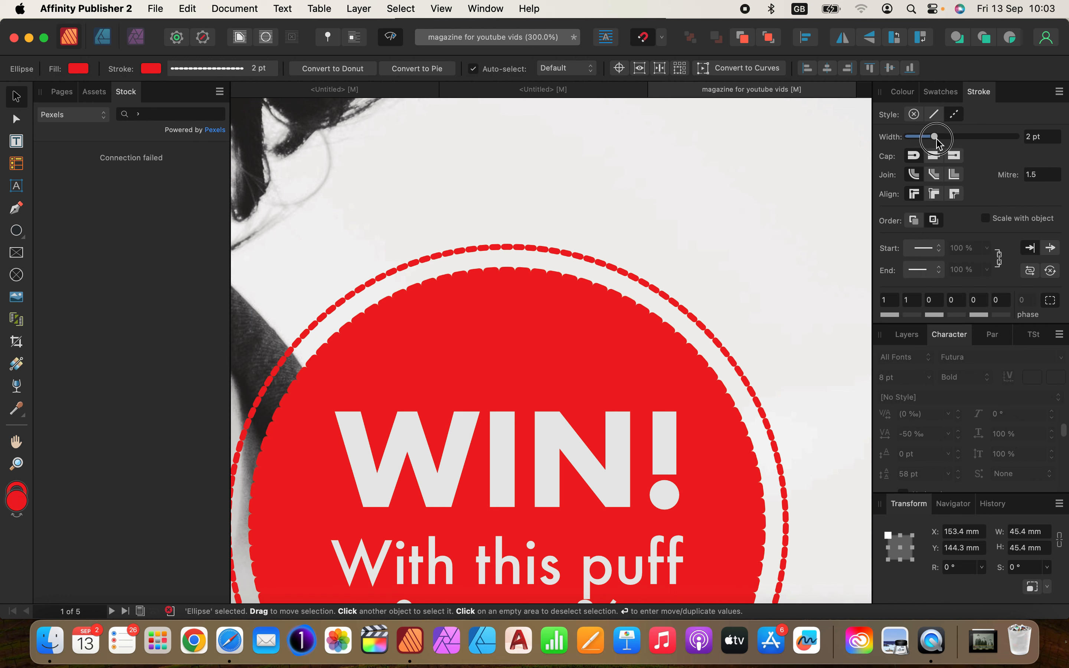
click(832, 220)
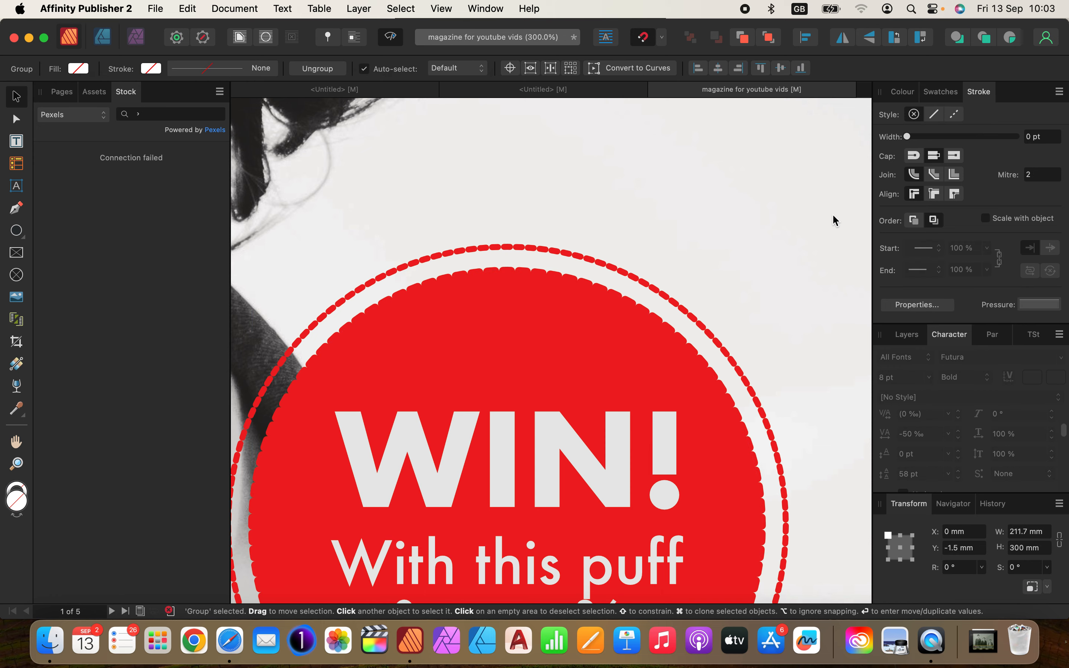
scroll(833, 220, down, 3)
scroll(832, 216, down, 5)
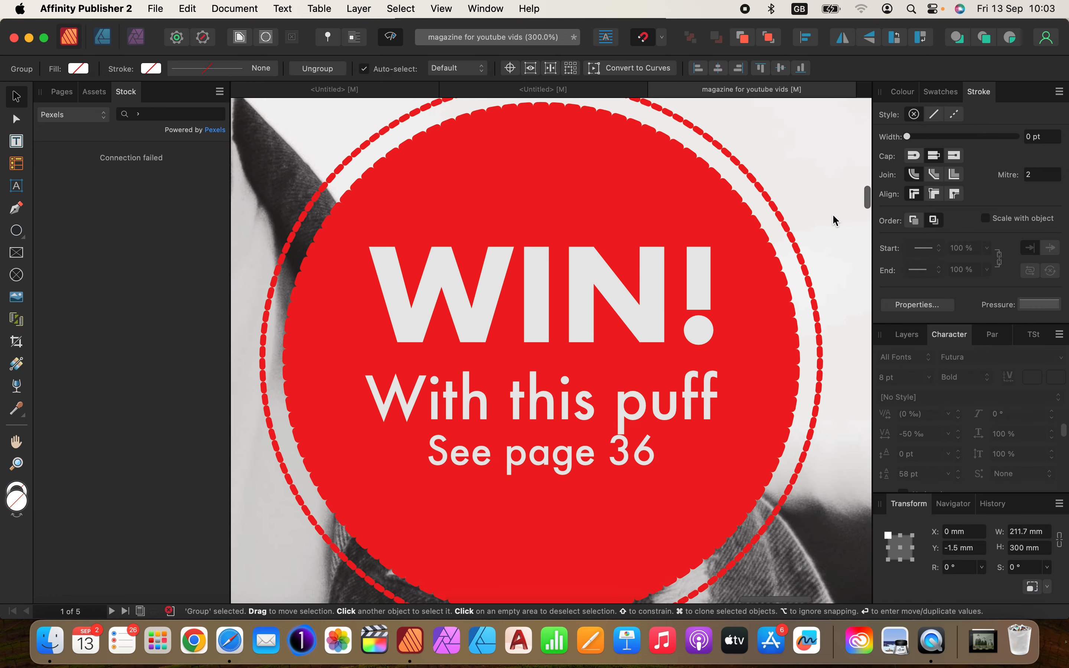
scroll(833, 216, up, 2)
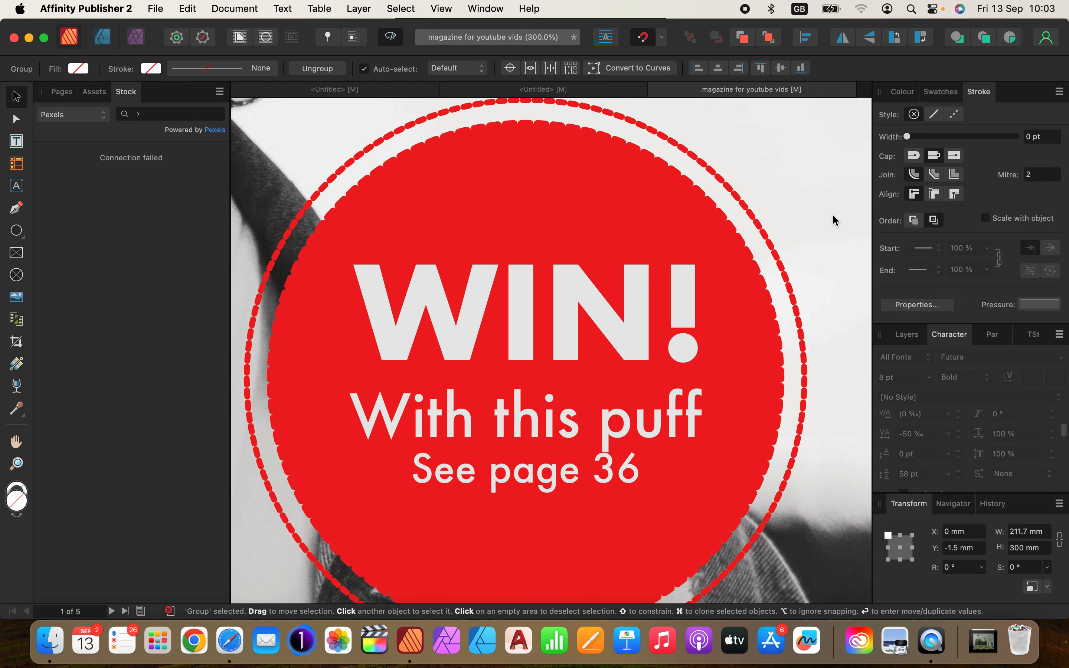
- Move the "Visit website at website.com" text slightly left within the footer banner to about X 76.6 mm
key(super+0)
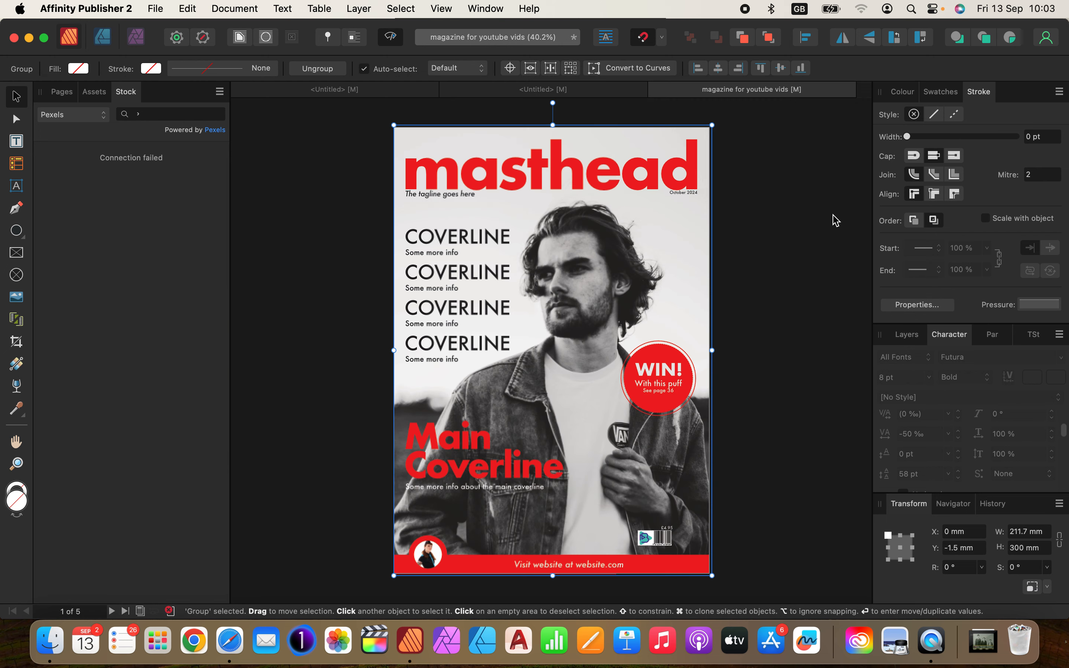
click(826, 252)
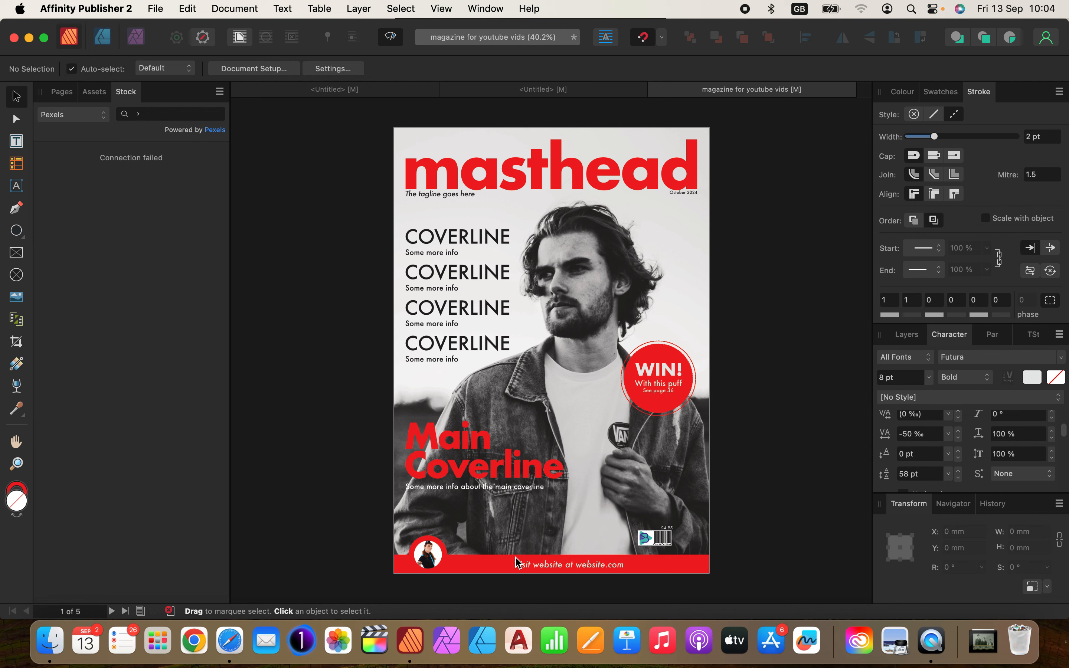
click(562, 564)
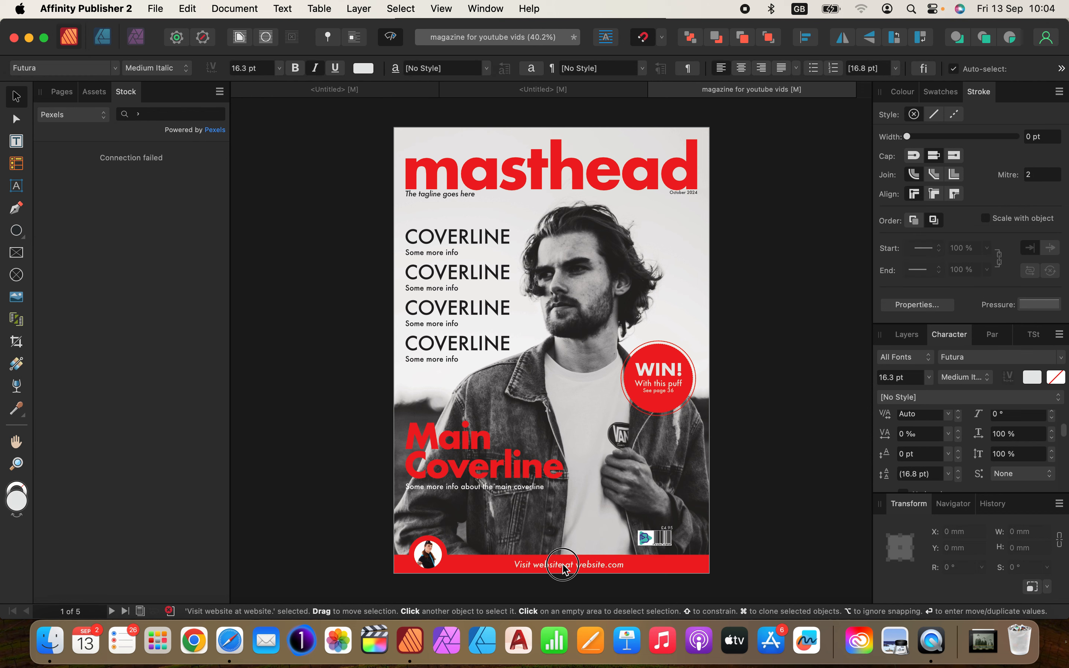
drag(563, 564, 553, 565)
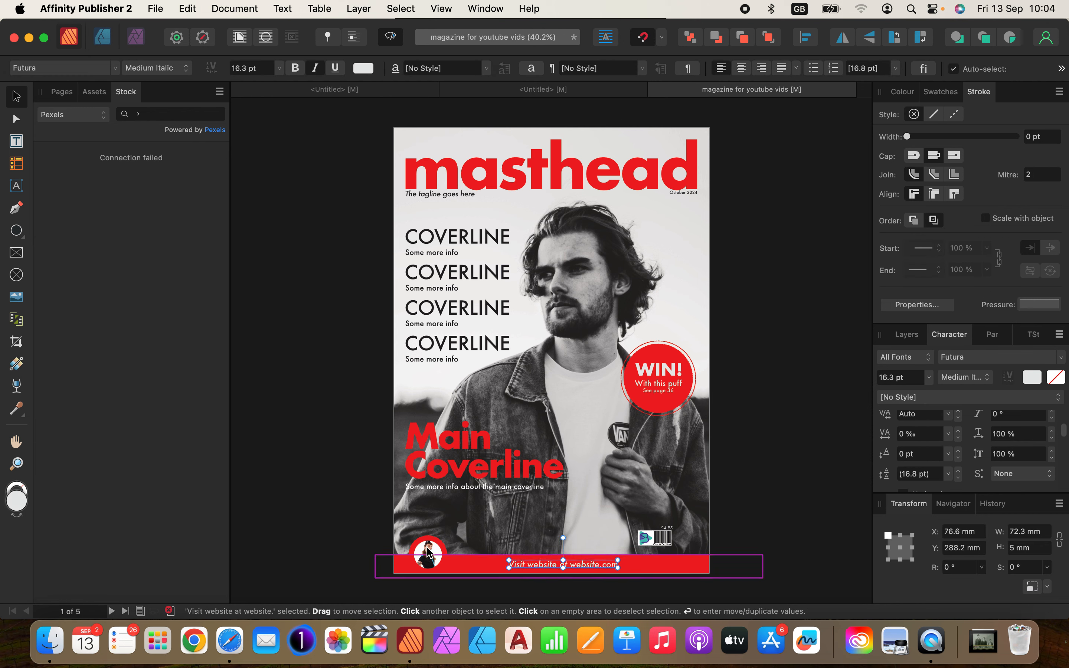
click(363, 523)
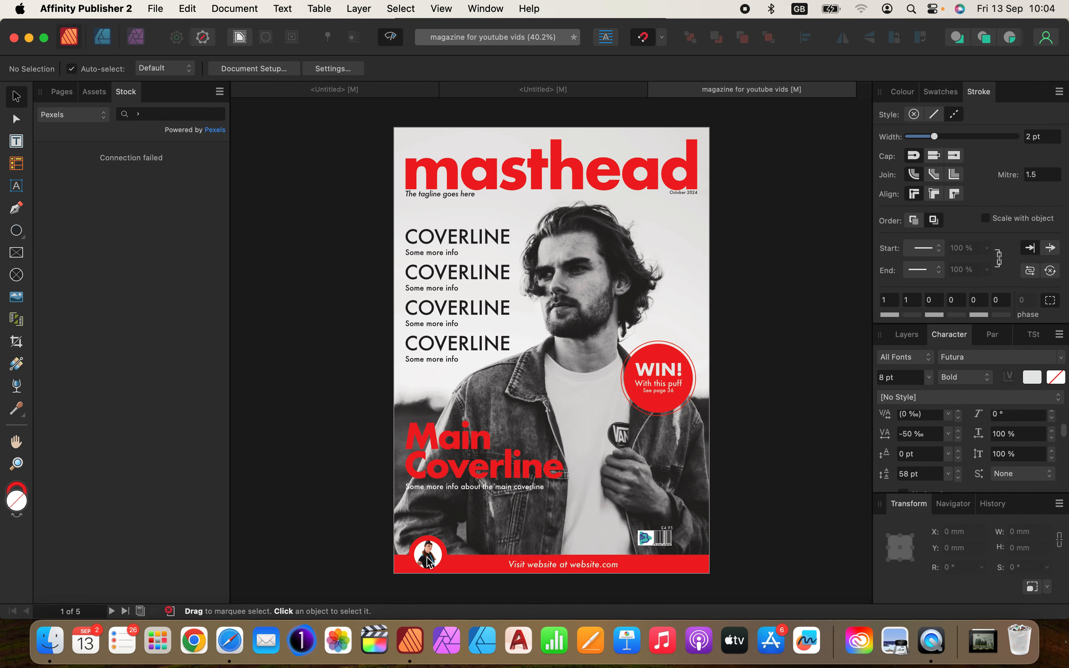